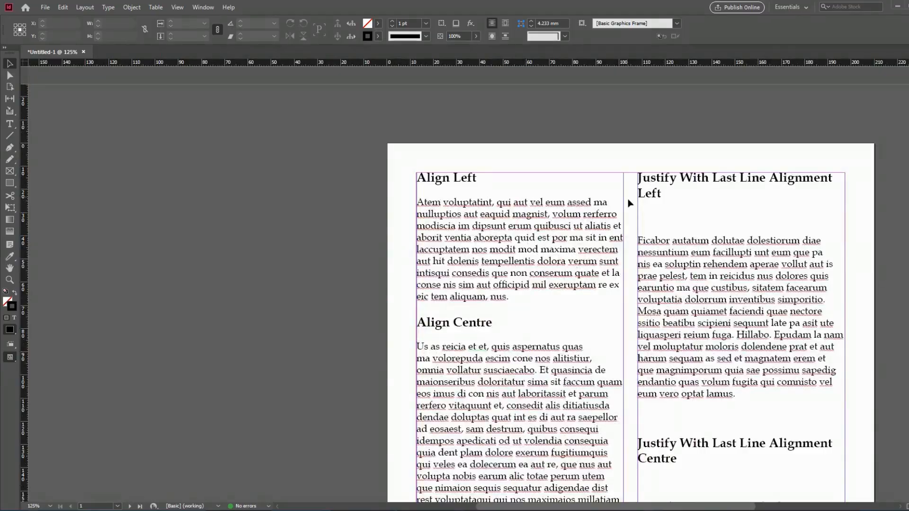
Look through the sample alignment pages down to the page with the labelled Paragraph panel diagram.
left_click_drag(611, 374, 552, 90)
left_click_drag(568, 375, 561, 114)
left_click_drag(538, 402, 611, 95)
left_click_drag(576, 350, 580, 90)
left_click_drag(573, 422, 574, 81)
left_click_drag(564, 378, 560, 76)
left_click_drag(568, 407, 556, 75)
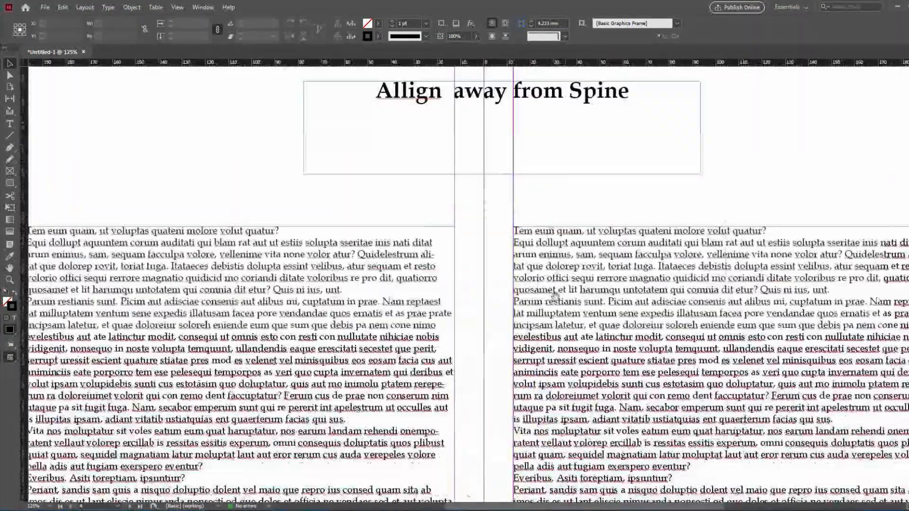
left_click_drag(559, 374, 544, 95)
left_click_drag(568, 355, 515, 88)
left_click_drag(492, 427, 631, 141)
left_click_drag(520, 116, 616, 185)
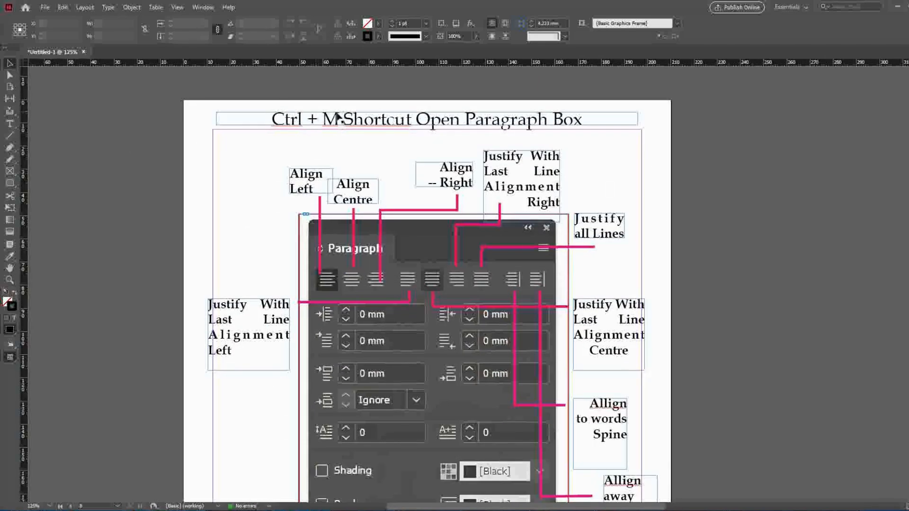
Make the whole title "Ctrl + M Shortcut Open Paragraph Box" above the diagram bold.
double_click(552, 118)
key("ctrl+a")
key("ctrl+shift+b")
key("Escape")
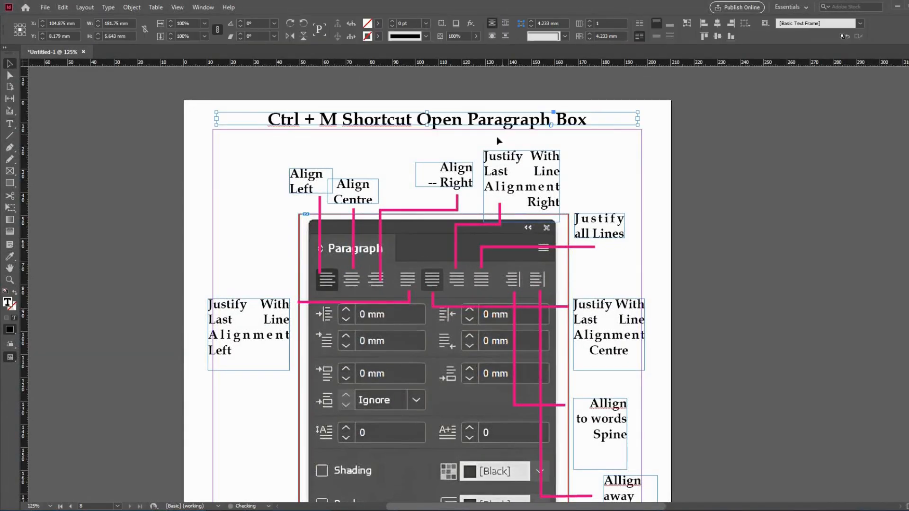
Examine the labelled Paragraph panel diagram, from the Align Left label to the align away from spine label.
scroll(339, 236, "down", 1)
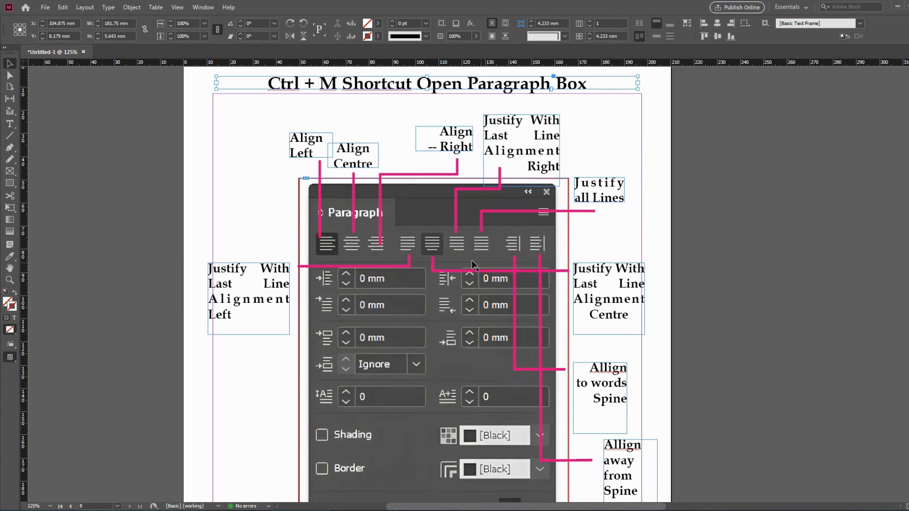
scroll(472, 261, "down", 1)
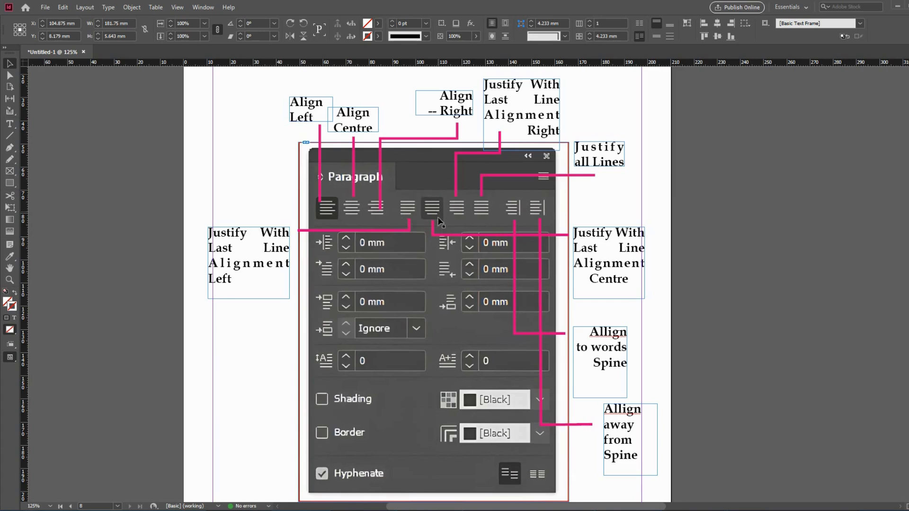
left_click(597, 242)
left_click(604, 425)
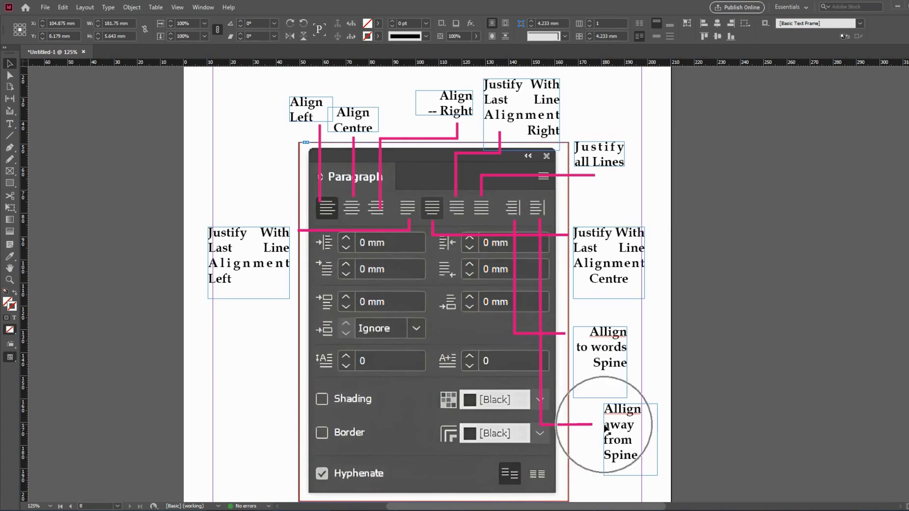
scroll(601, 392, "down", 1)
scroll(601, 391, "up", 1)
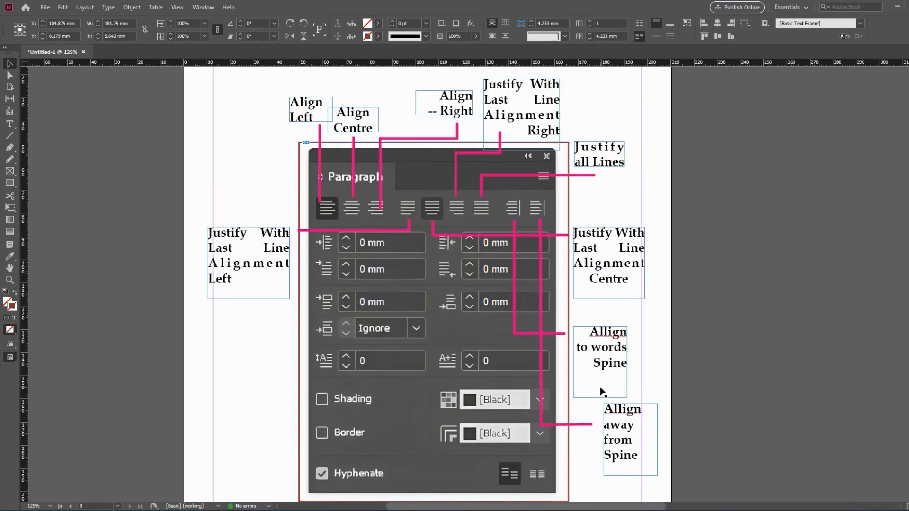
scroll(607, 384, "up", 4)
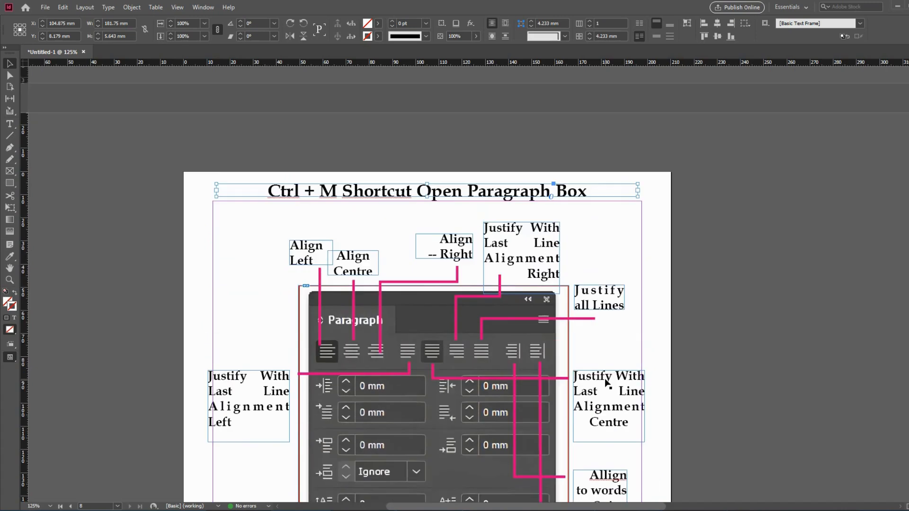
scroll(608, 384, "down", 2)
scroll(608, 383, "up", 4)
Go to page 1 of the document.
key("ctrl+j")
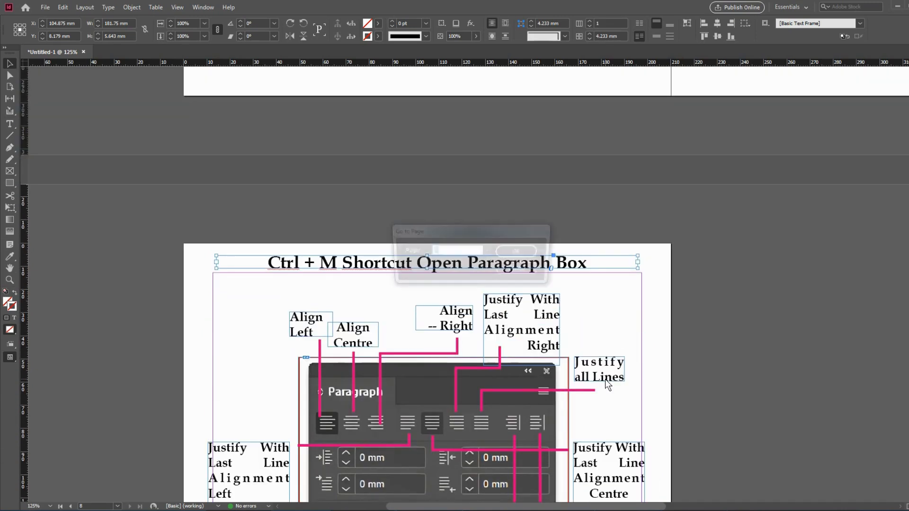
type("1")
key("Return")
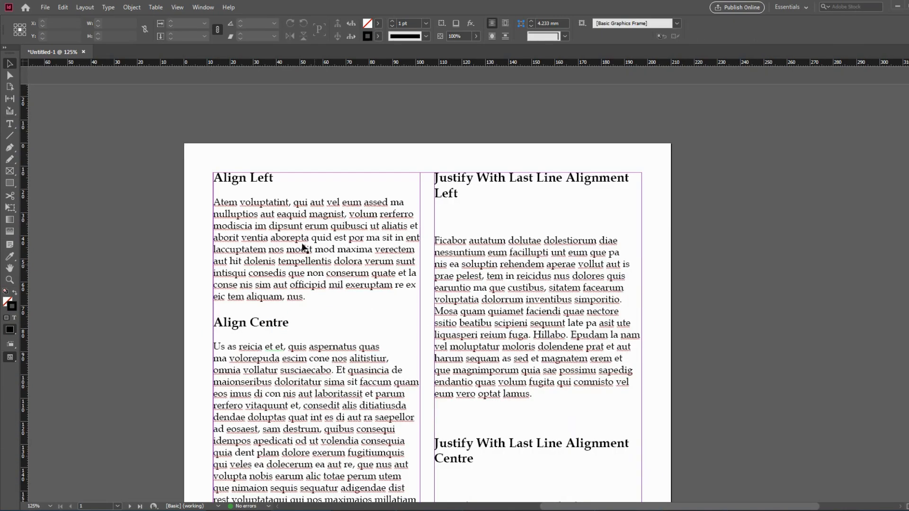
Open the Paragraph panel and place it on the empty pasteboard beside the page.
left_click(204, 7)
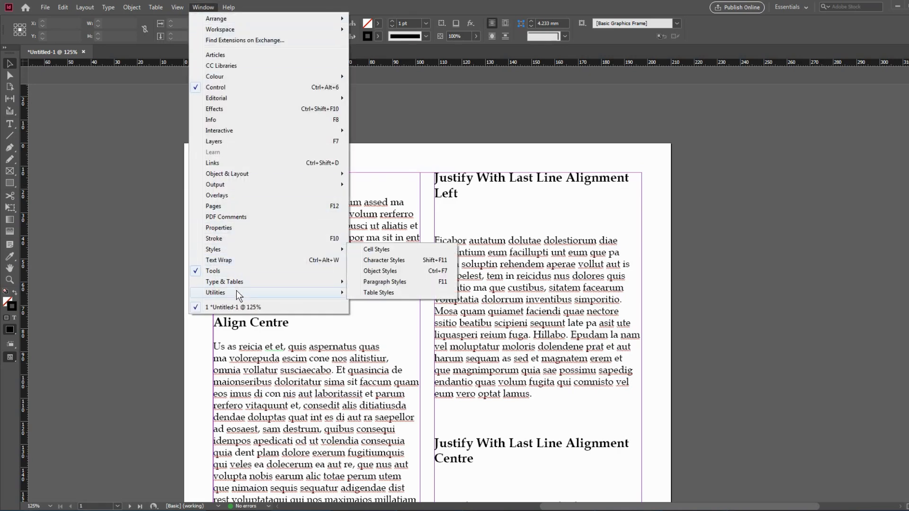
mouse_move(239, 284)
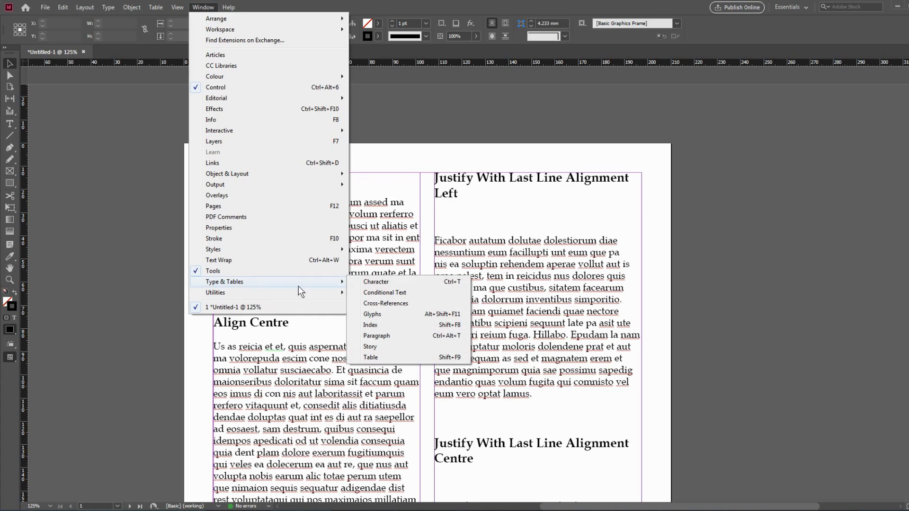
left_click(380, 335)
left_click_drag(200, 141, 750, 134)
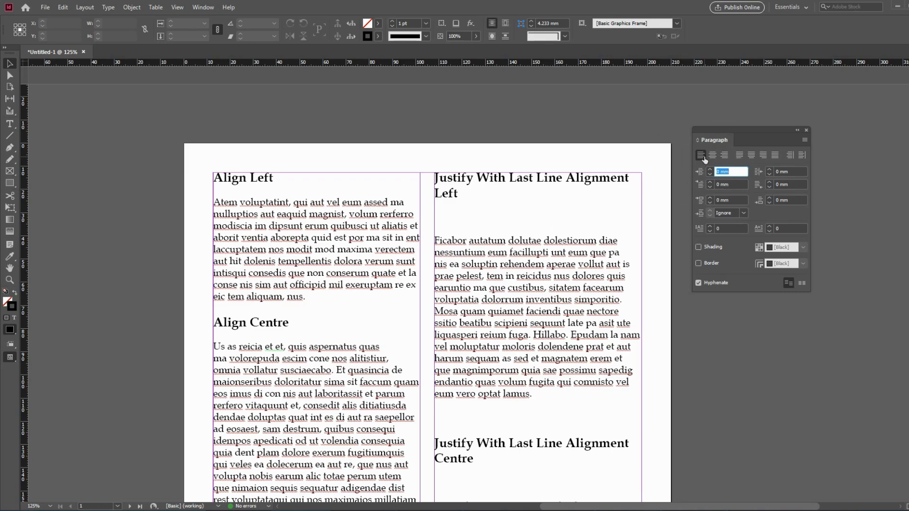
Apply left alignment to the body paragraph under the "Align Left" heading.
triple_click(241, 205)
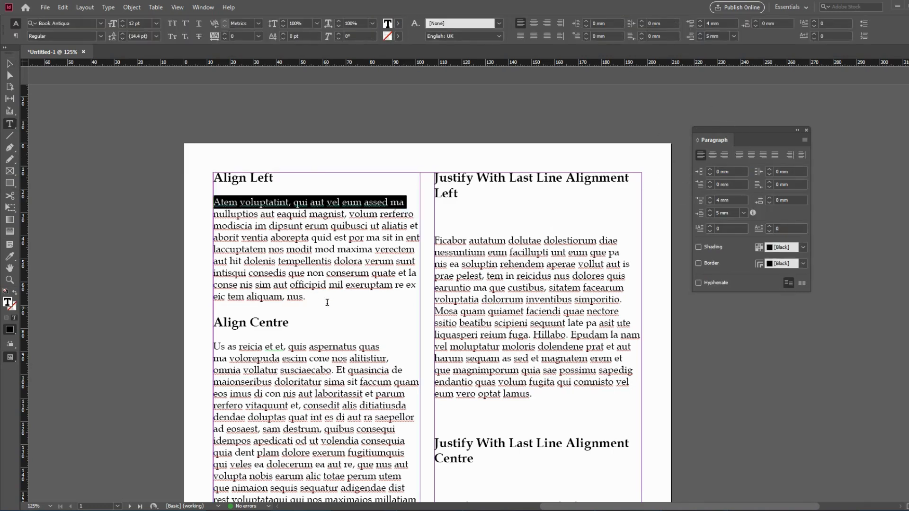
left_click(327, 302, "shift")
left_click(703, 158)
left_click(702, 158)
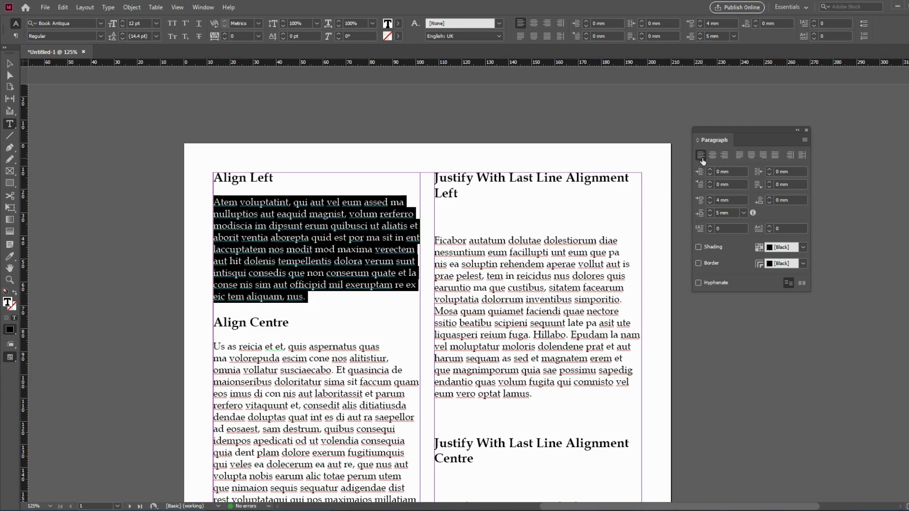
double_click(322, 248)
double_click(321, 248)
double_click(231, 178)
Apply centre alignment to the body paragraph under the "Align Centre" heading.
left_click_drag(310, 358, 312, 211)
triple_click(273, 177)
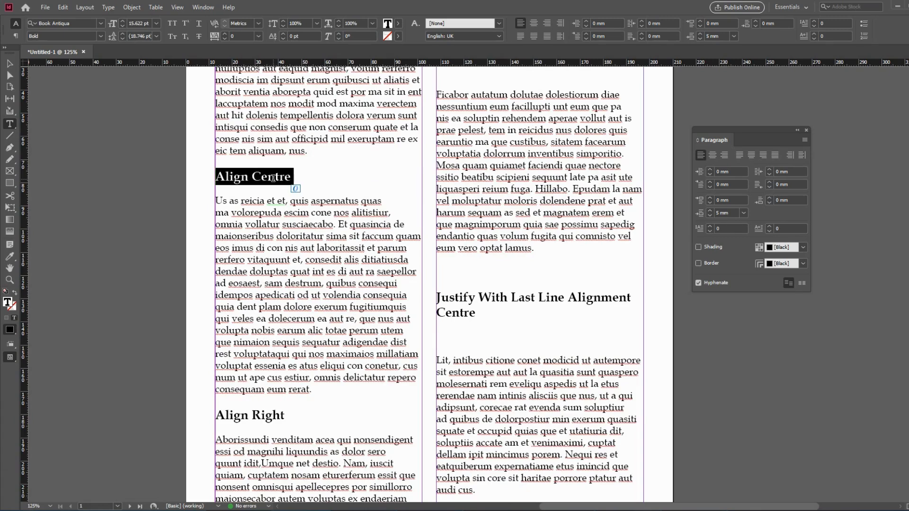
triple_click(299, 243)
left_click(299, 242)
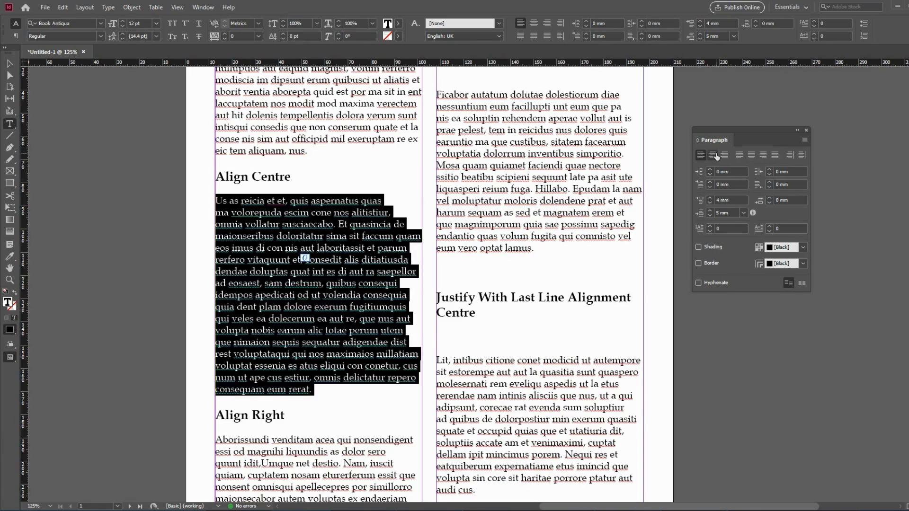
left_click(713, 156)
Apply right alignment to the body paragraph under the "Align Right" heading.
scroll(379, 235, "down", 5)
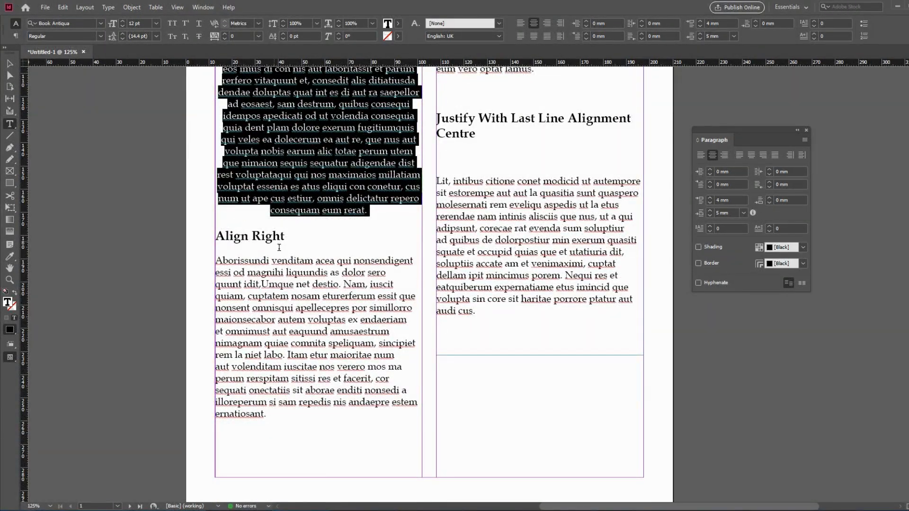
triple_click(287, 273)
left_click(287, 273)
left_click(725, 155)
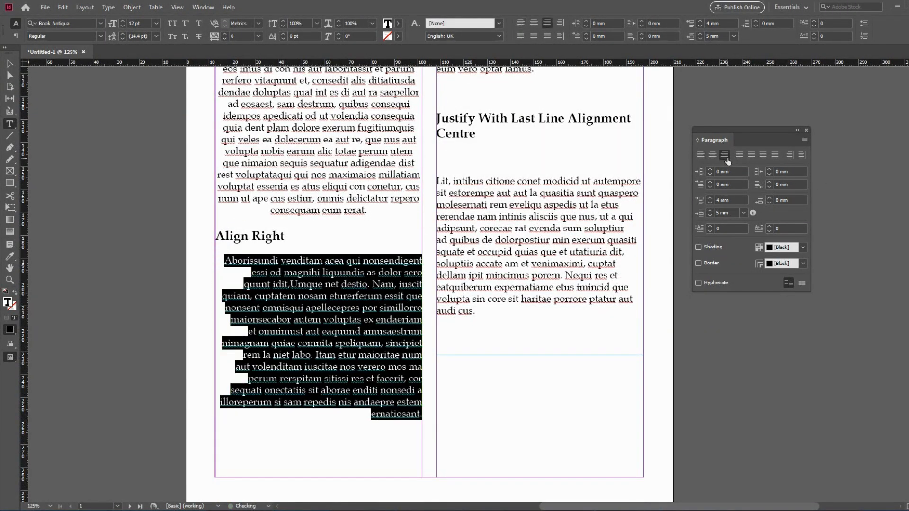
left_click(332, 278)
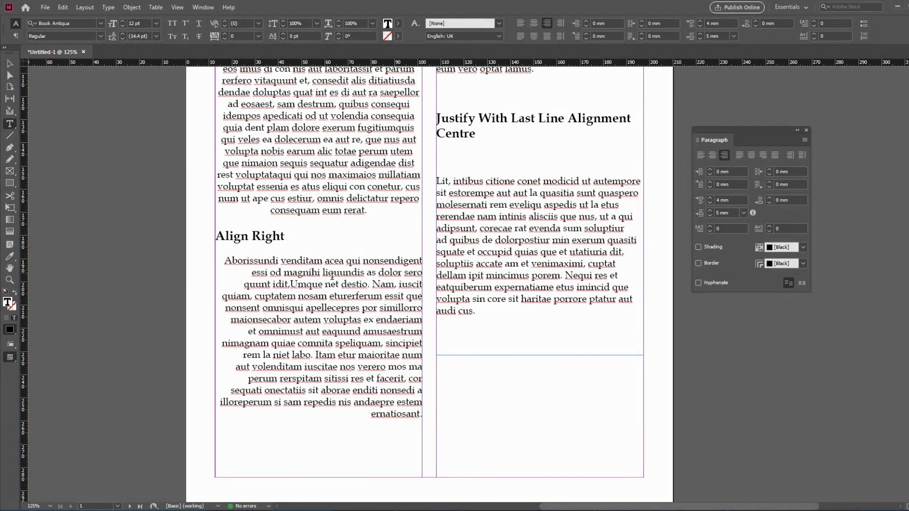
triple_click(377, 294)
left_click(376, 294)
left_click(384, 202)
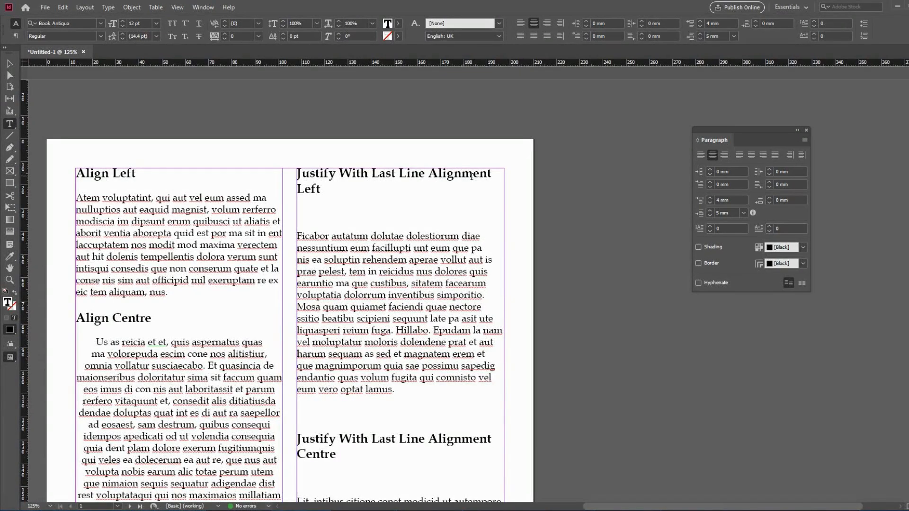
Justify the paragraph under "Justify With Last Line Alignment Left" with its last line aligned left.
triple_click(371, 262)
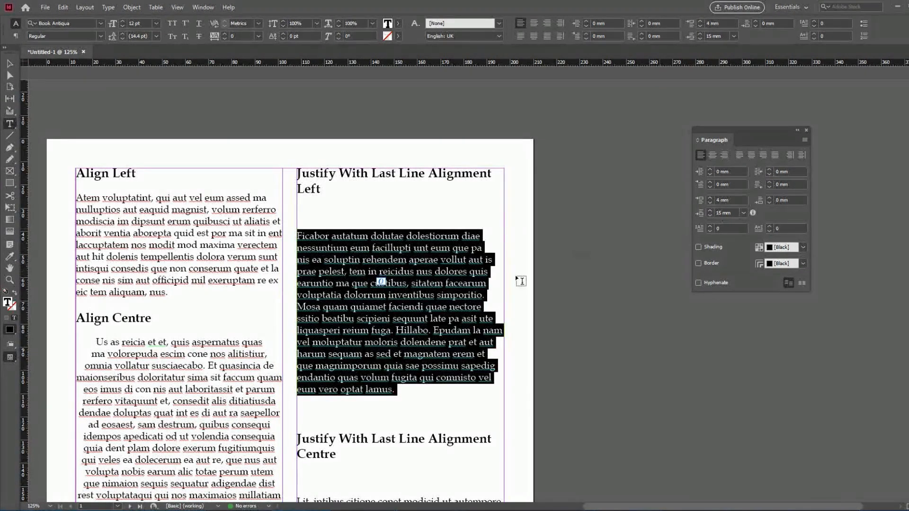
left_click(740, 156)
triple_click(350, 388)
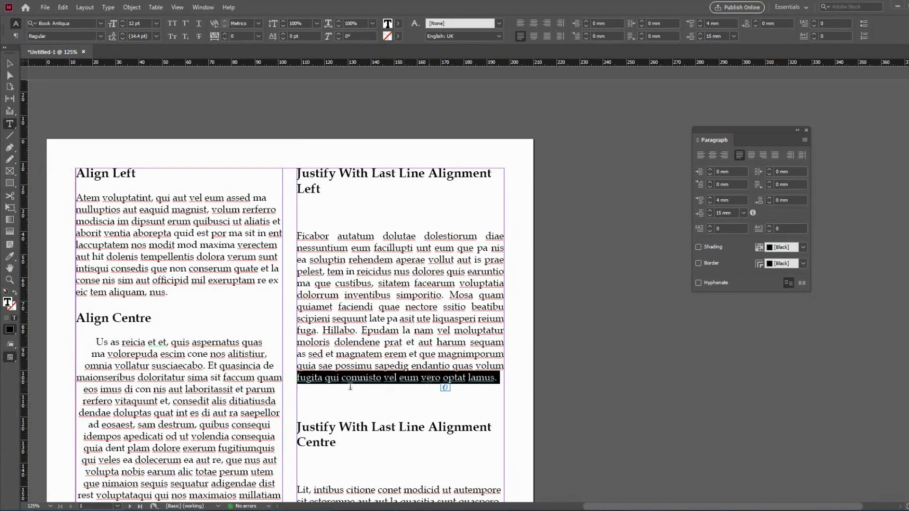
Justify the paragraph under "Justify With Last Line Alignment Centre" with its last line centred.
scroll(425, 341, "down", 5)
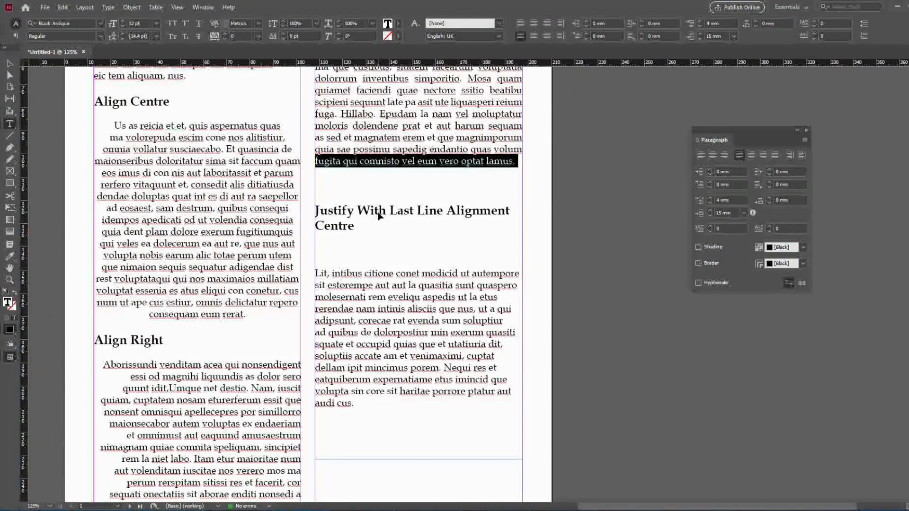
triple_click(403, 305)
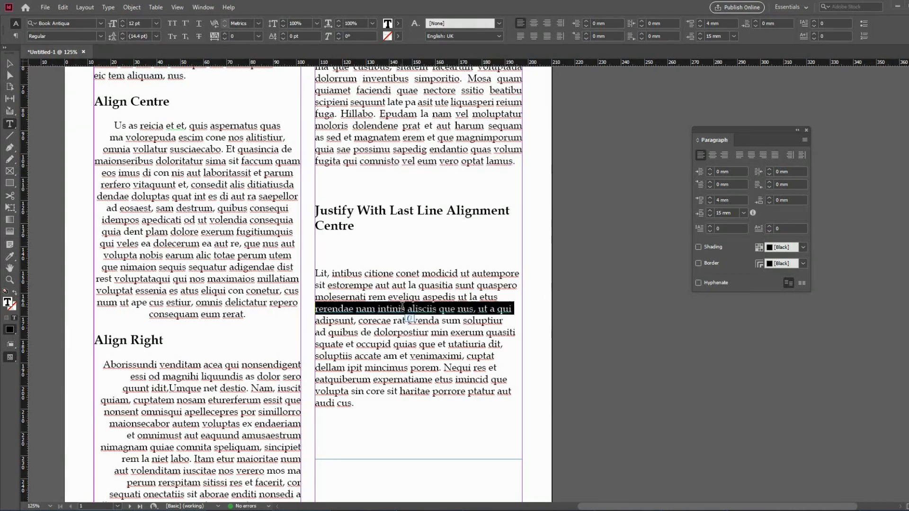
left_click(750, 157)
left_click(459, 379)
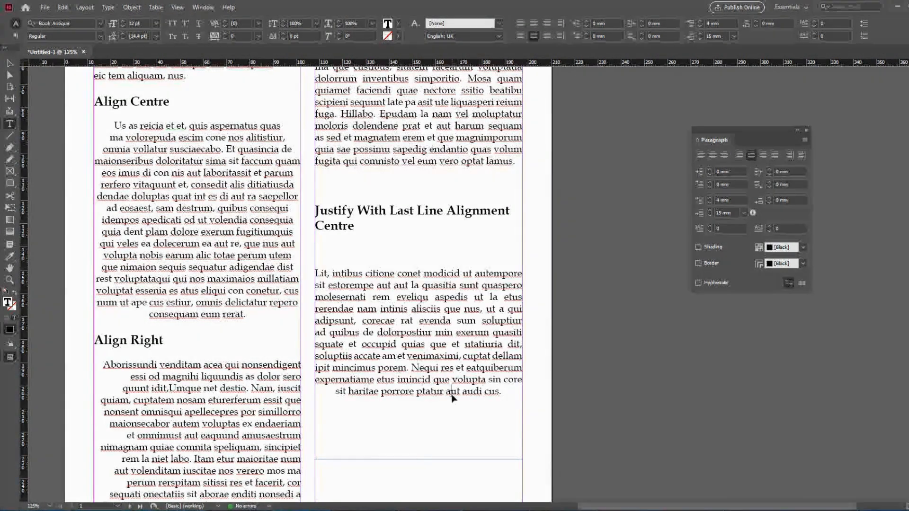
triple_click(451, 393)
left_click(463, 261)
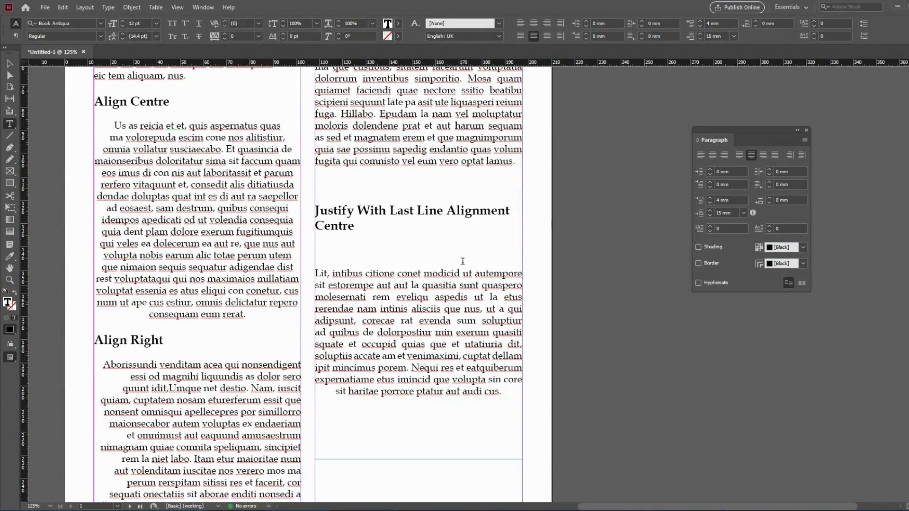
triple_click(420, 165)
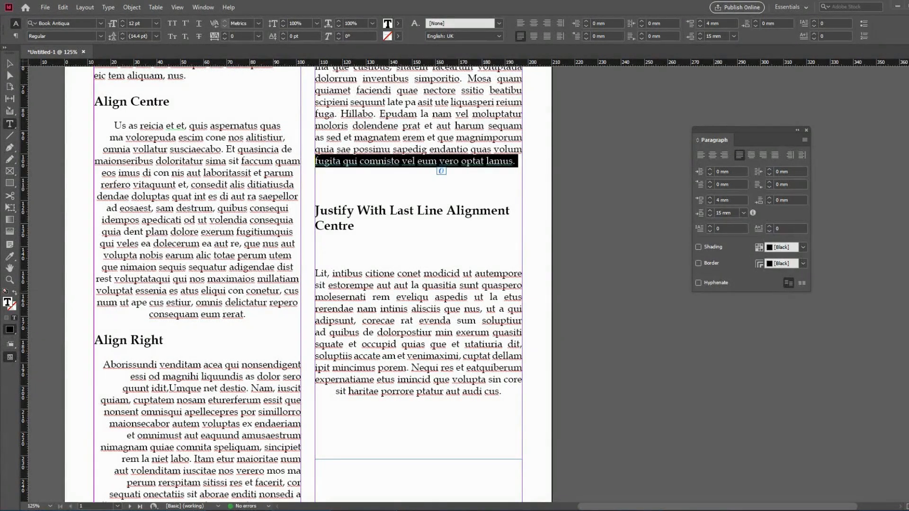
triple_click(430, 392)
left_click(373, 210)
triple_click(373, 209)
triple_click(338, 227)
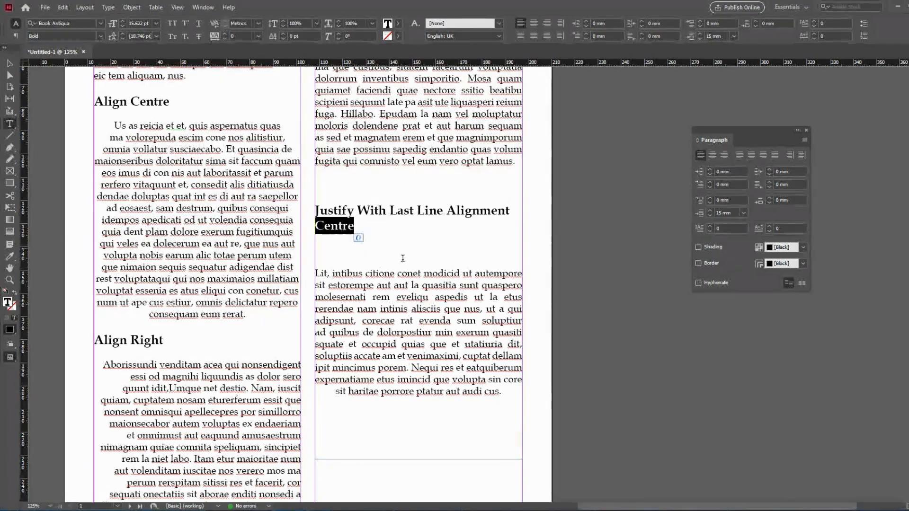
Justify the page 2 paragraph under "Justify With Last Line Alignment Right" with its last line aligned right.
left_click_drag(454, 289, 492, 95)
left_click_drag(393, 426, 663, 75)
left_click_drag(42, 241, 269, 201)
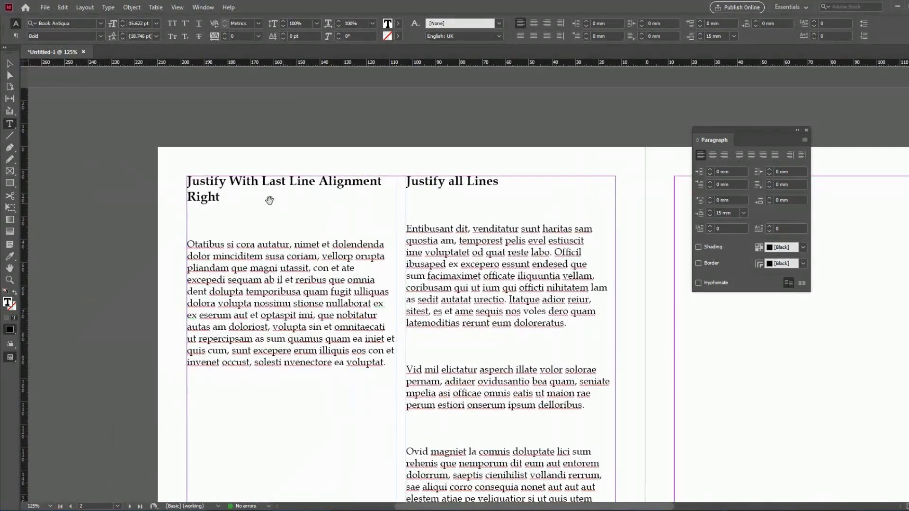
triple_click(301, 182)
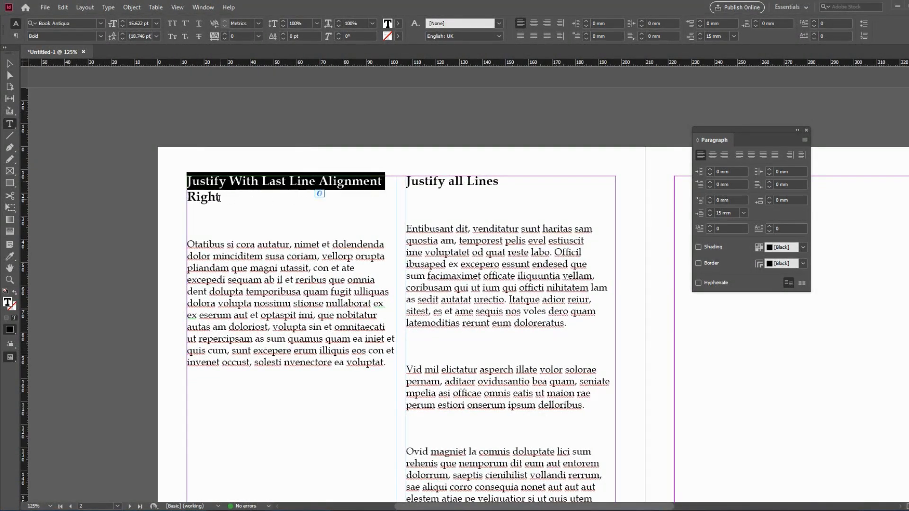
triple_click(274, 289)
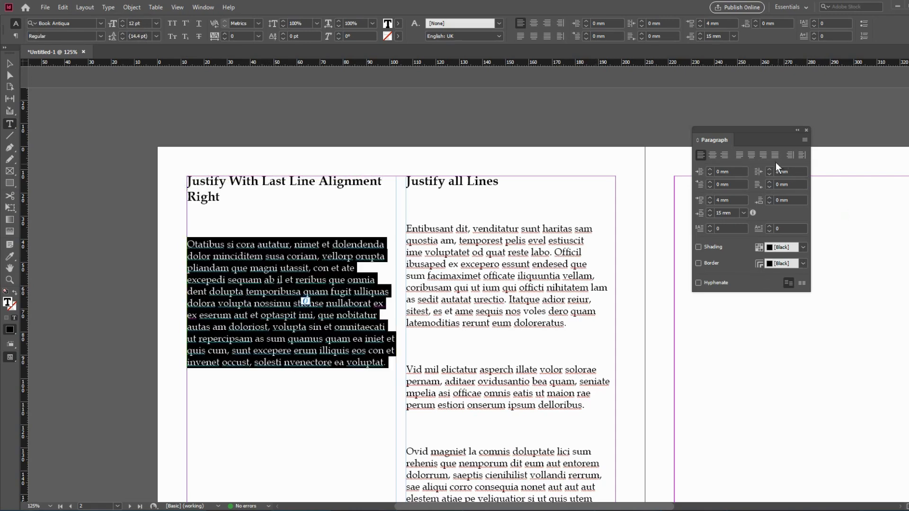
left_click(764, 156)
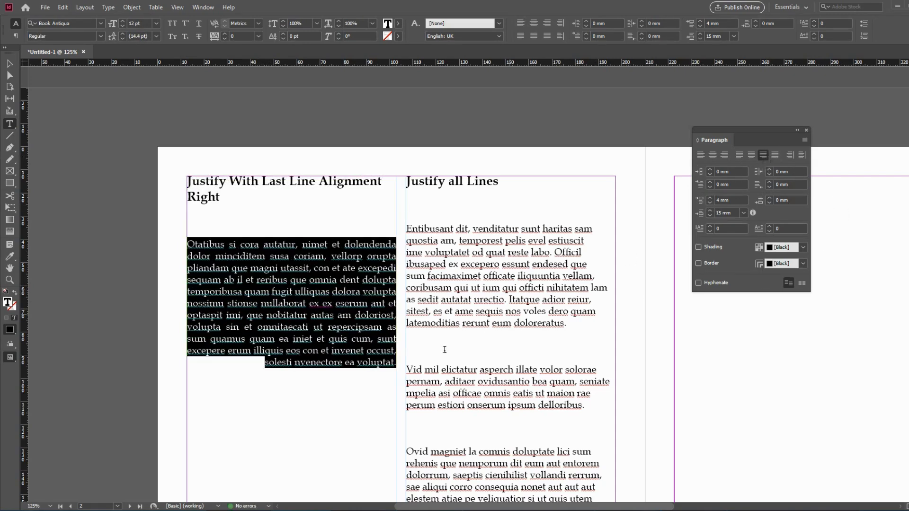
left_click(258, 282)
double_click(298, 268)
triple_click(319, 362)
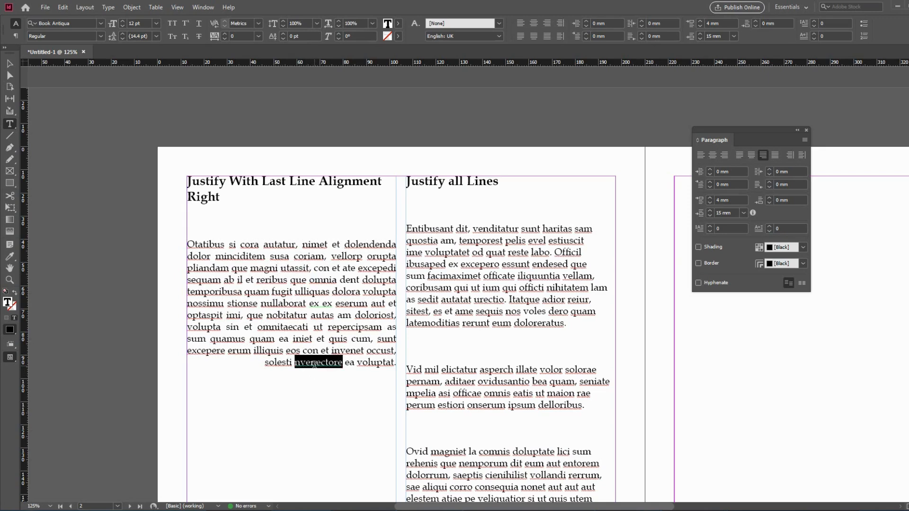
double_click(213, 196)
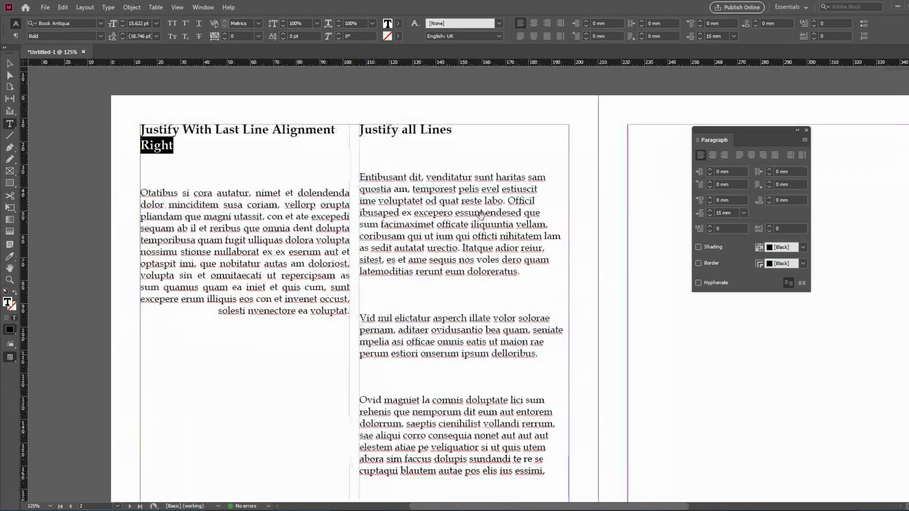
Justify all lines of the first paragraph under the "Justify all Lines" heading.
scroll(214, 195, "down", 2)
scroll(214, 195, "right", 2)
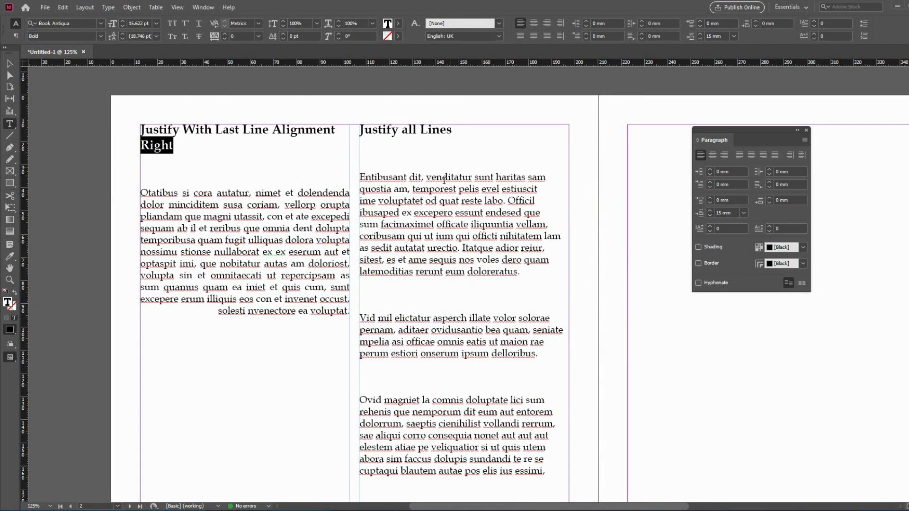
triple_click(463, 209)
left_click(463, 208)
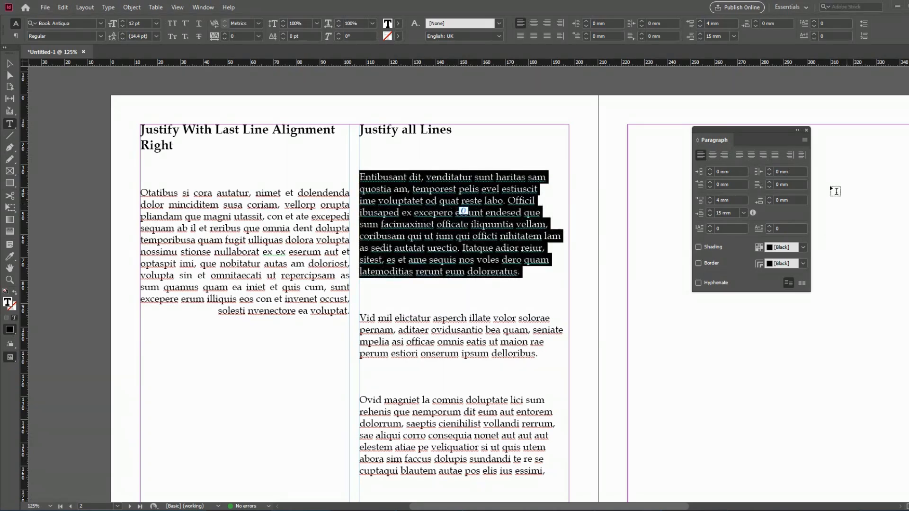
left_click(775, 157)
left_click(527, 263)
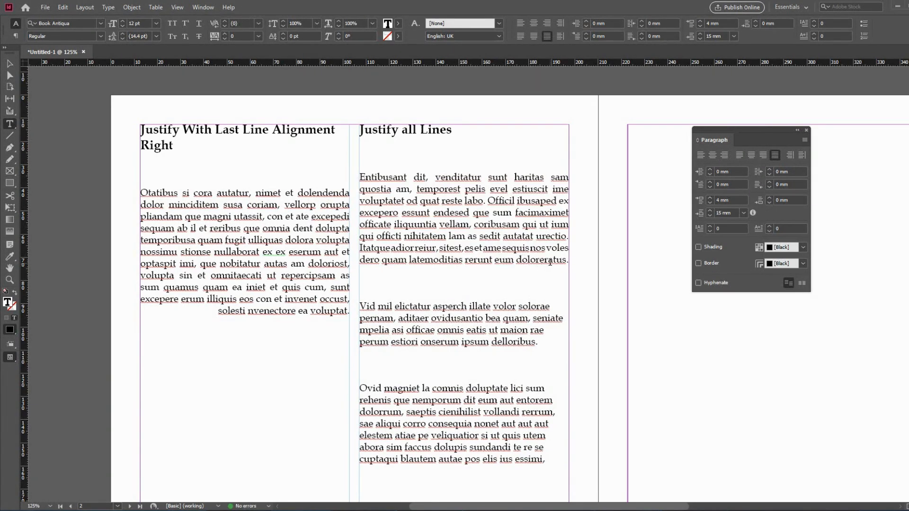
triple_click(550, 262)
triple_click(450, 211)
Justify all lines of the remaining two paragraphs in the "Justify all Lines" column.
scroll(450, 212, "down", 3)
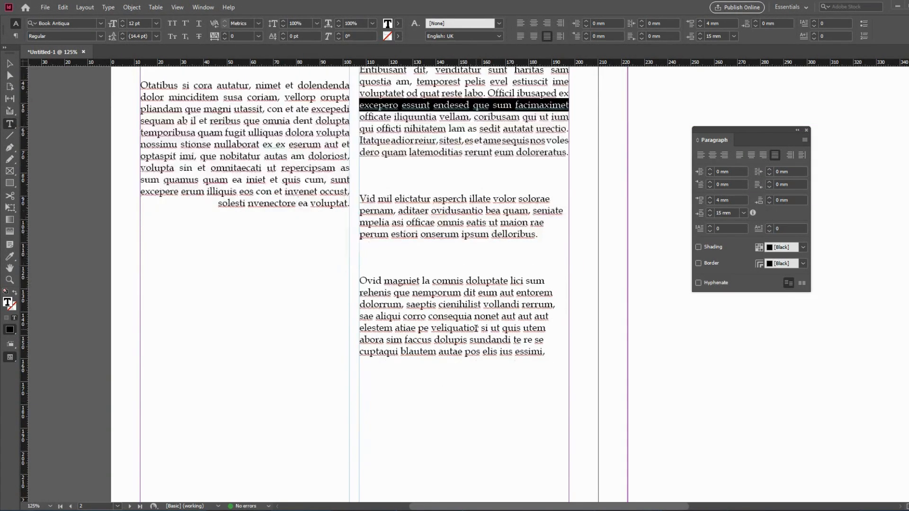
triple_click(437, 230)
left_click(540, 353, "shift")
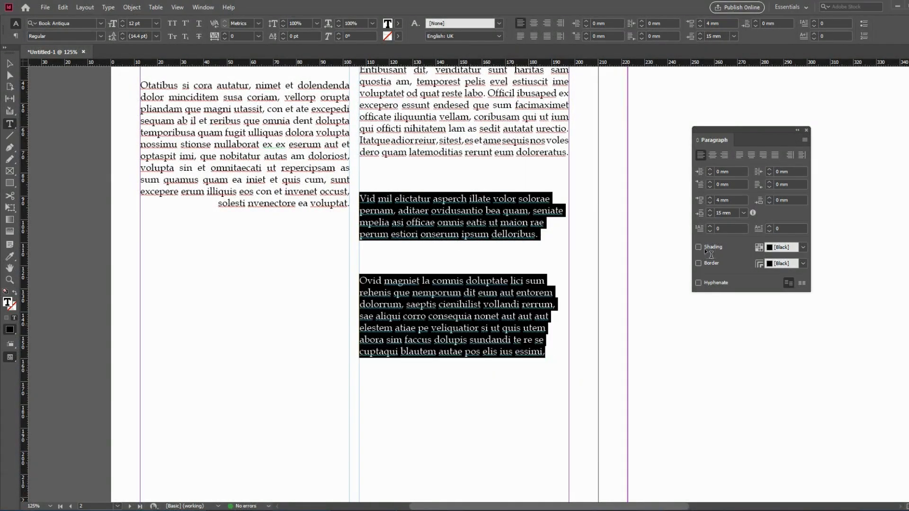
left_click(777, 160)
left_click(473, 329)
Align the left page's body text frame on the "Allign to words Spine" spread towards the spine.
scroll(473, 329, "down", 4)
left_click_drag(545, 277, 313, 303)
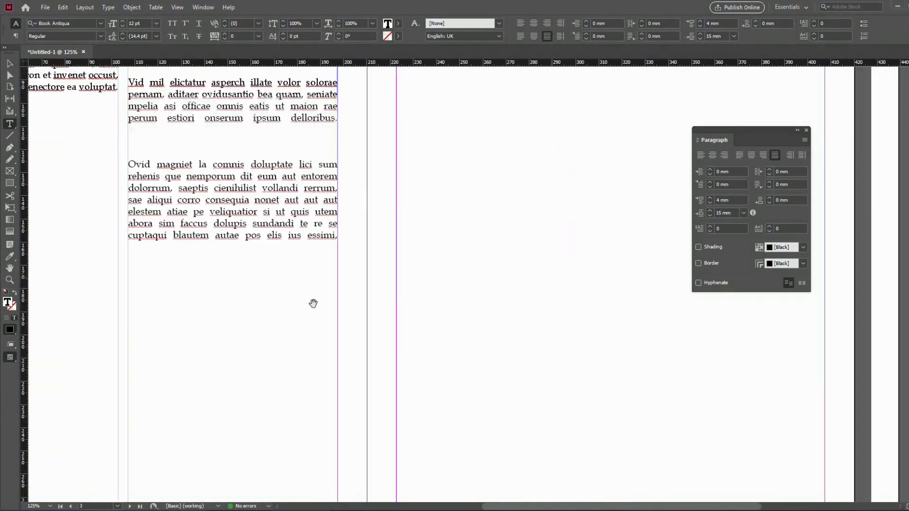
scroll(475, 185, "down", 15)
double_click(432, 246)
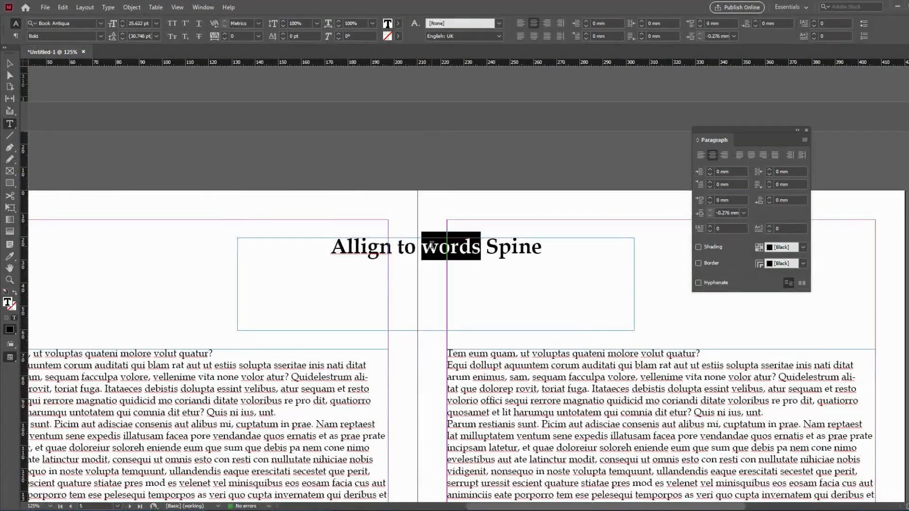
triple_click(431, 246)
left_click_drag(443, 304, 517, 169)
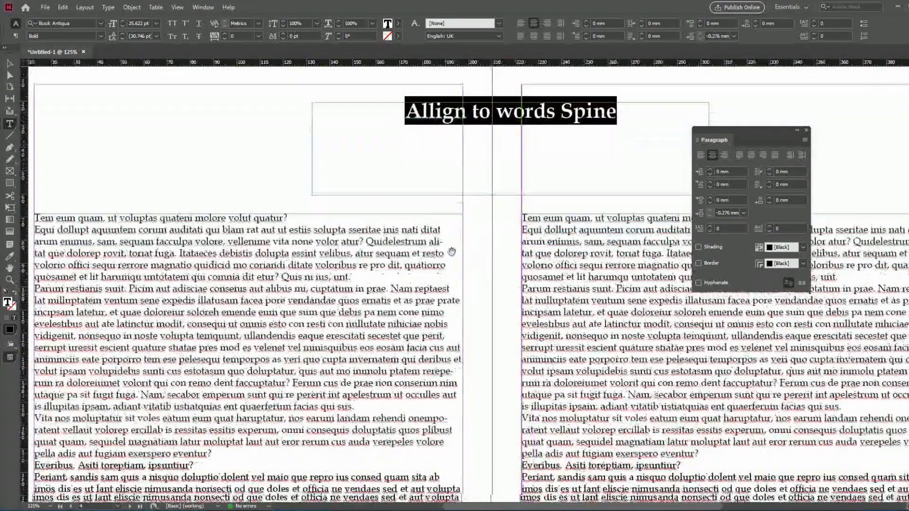
left_click(392, 269)
triple_click(391, 269)
left_click(392, 269)
left_click(392, 270)
key("Escape")
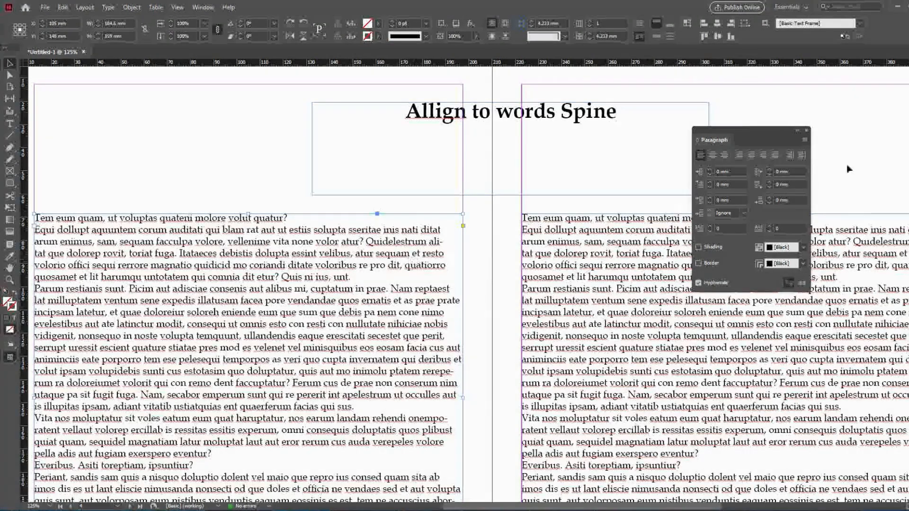
left_click(791, 156)
Align the right page's body text frame on the same spread towards the spine.
left_click(613, 282)
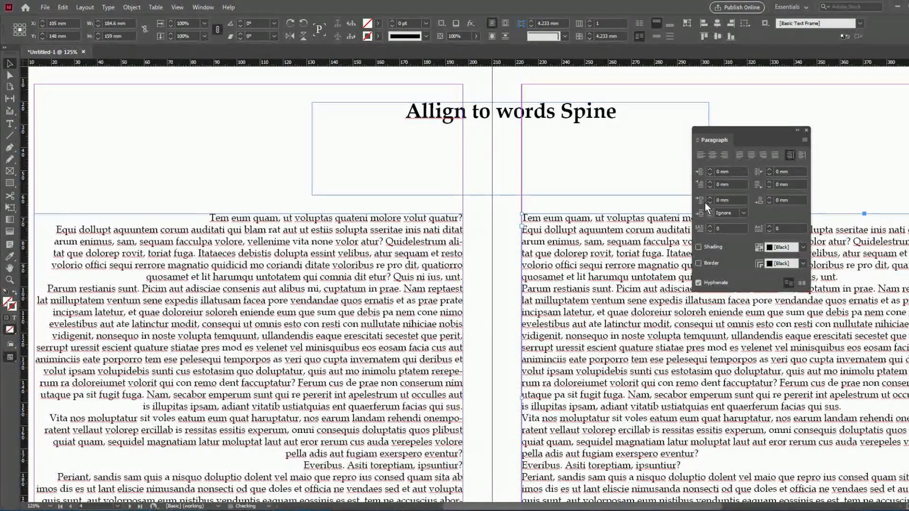
left_click(788, 156)
scroll(489, 221, "up", 4)
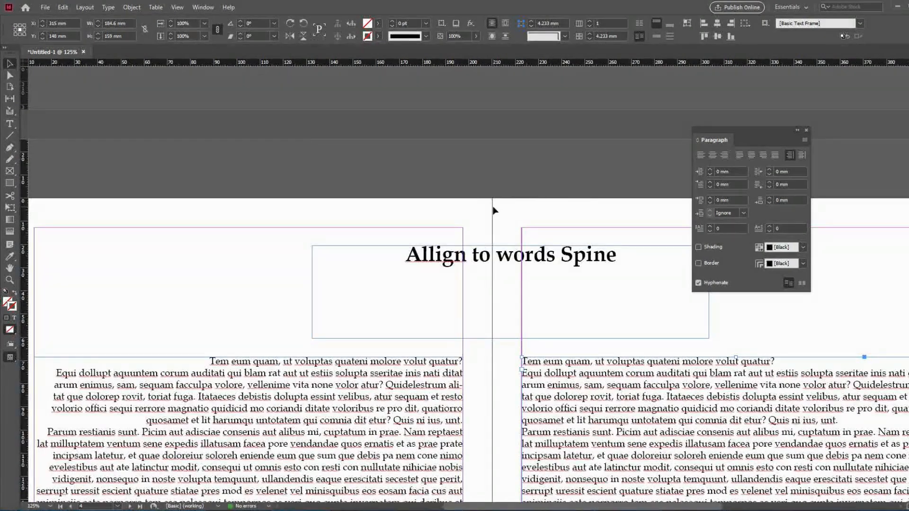
Highlight the word "Spine" in the spread's heading and return to the right page's body text frame.
double_click(540, 262)
double_click(568, 260)
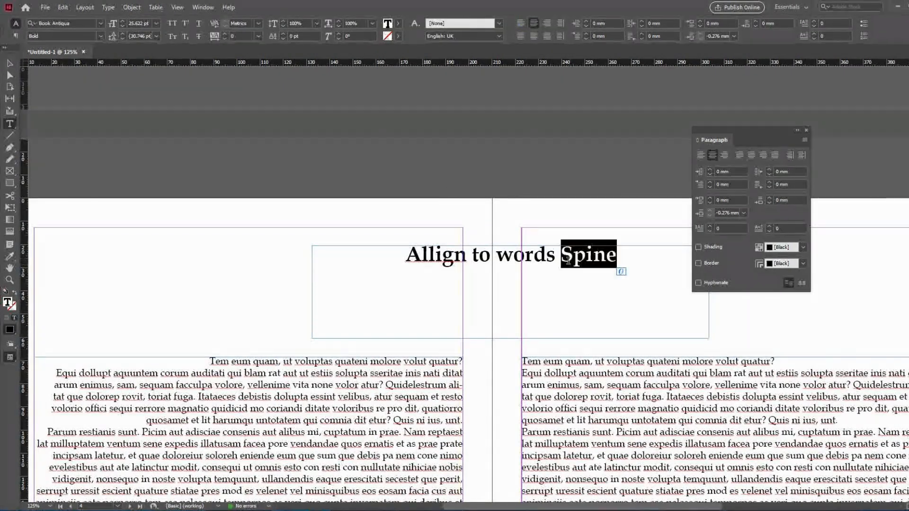
key("Escape")
scroll(564, 324, "down", 3)
left_click(572, 319)
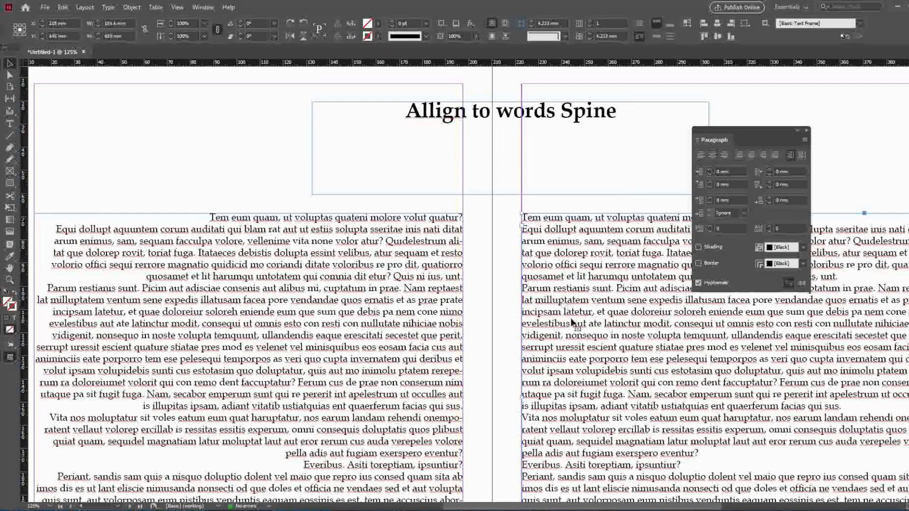
Try shifting the right page's body text frame and undo the move.
scroll(571, 317, "down", 2)
scroll(523, 272, "right", 2)
scroll(523, 273, "left", 1)
left_click_drag(495, 259, 529, 267)
key("ctrl+z")
key("ctrl+z")
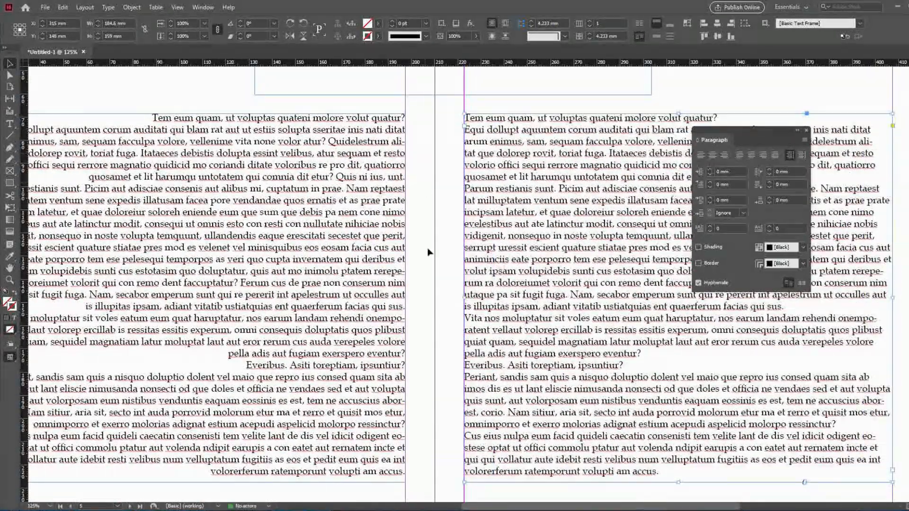
Try aligning the right page's body text away from the spine and set it back to align towards the spine.
scroll(429, 255, "up", 4)
scroll(430, 262, "down", 5)
scroll(491, 248, "up", 3)
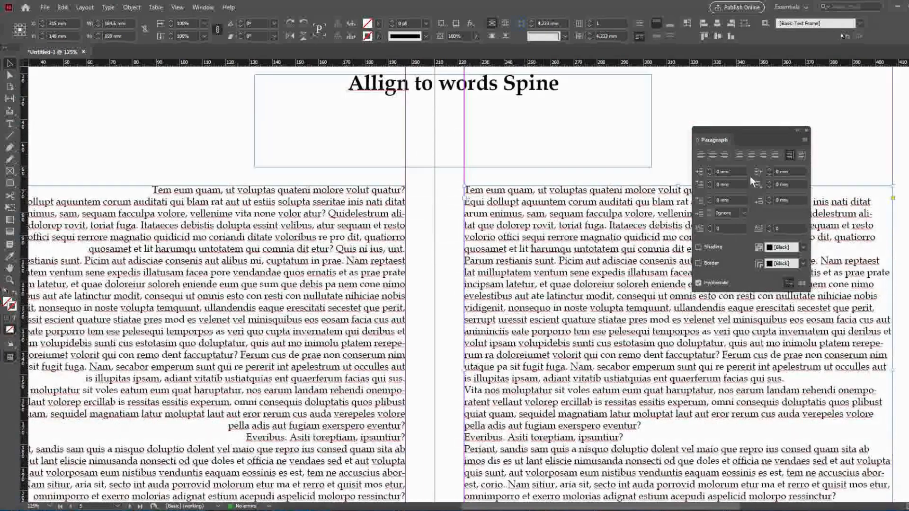
left_click(801, 157)
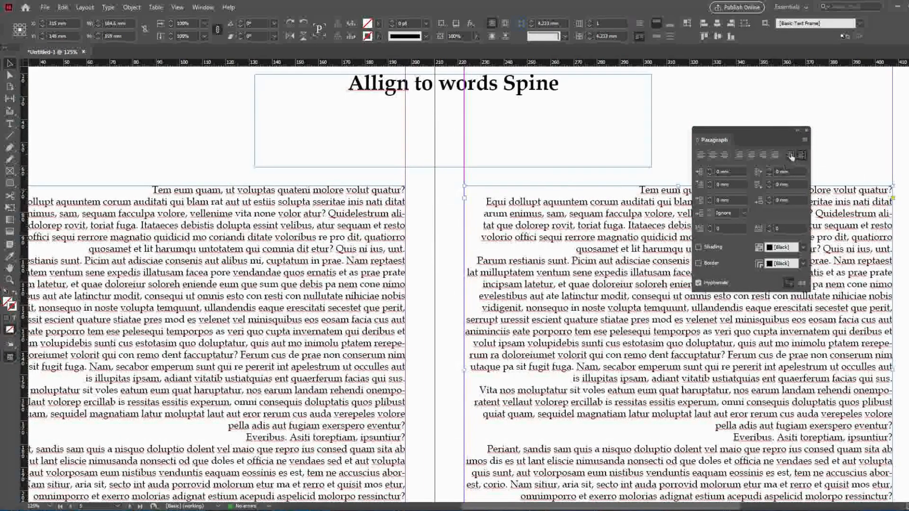
left_click(791, 155)
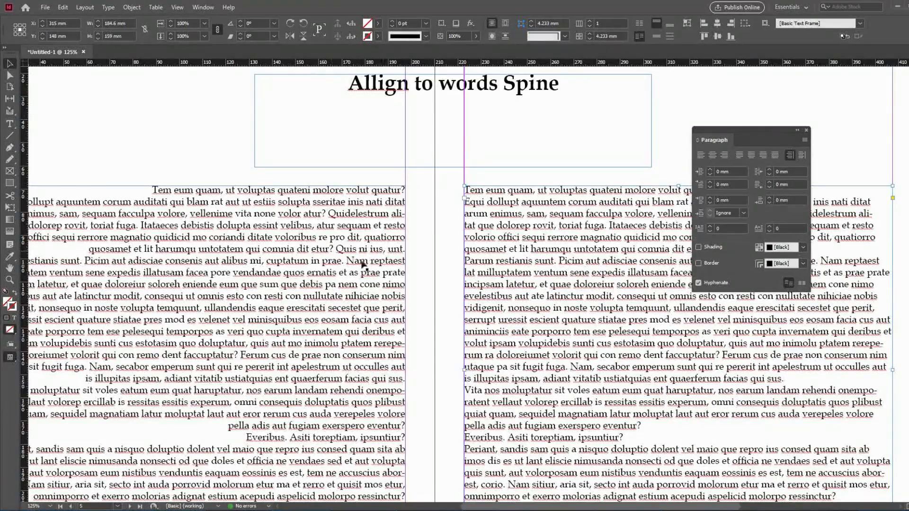
Try moving the left page's body text frame and undo the move.
left_click(282, 251)
left_click_drag(335, 258, 376, 299)
key("ctrl+z")
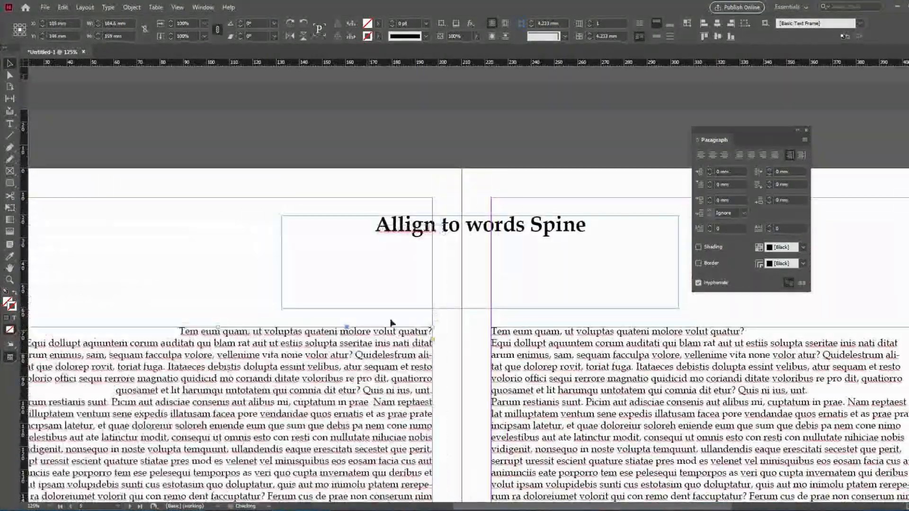
Highlight the right page's paragraph beginning "Parum restianis sunt" and leave text editing.
left_click_drag(584, 403, 546, 248)
double_click(546, 248)
double_click(545, 248)
scroll(545, 248, "down", 3)
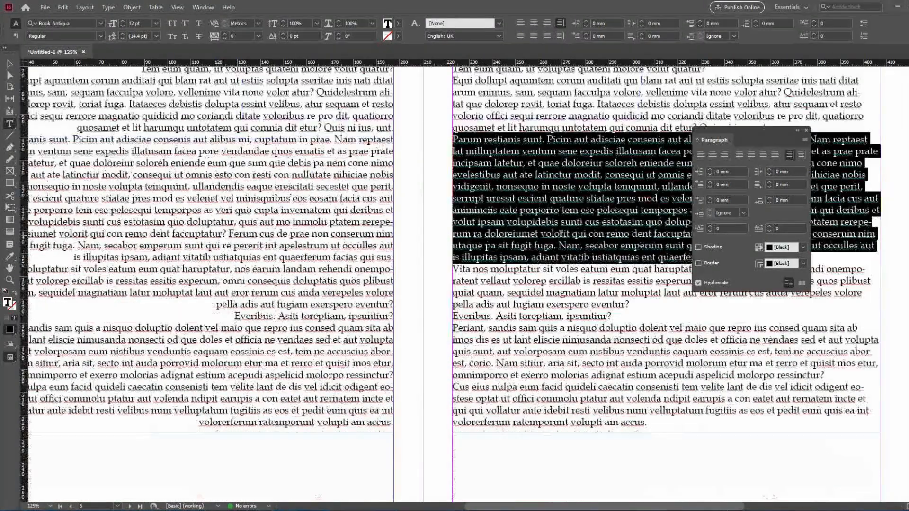
key("Escape")
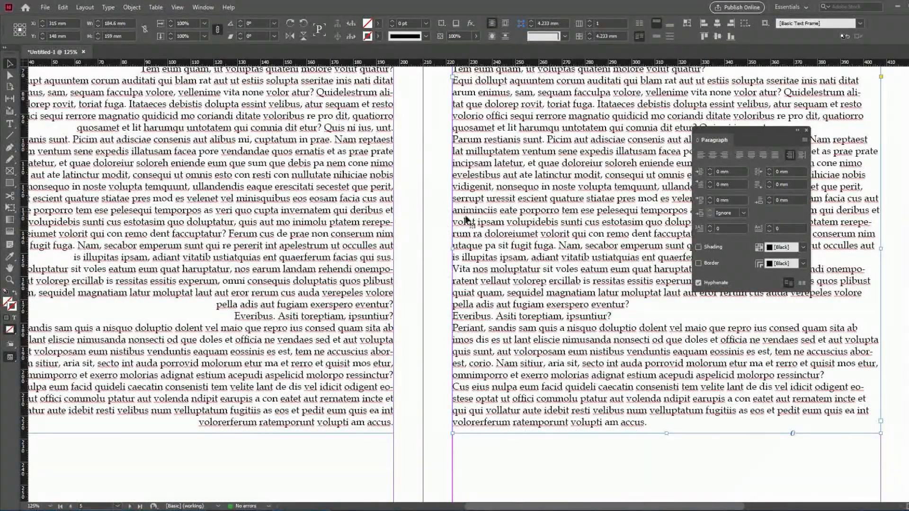
Draw a horizontal line about 68 mm long across the spine between the two text frames and undo it.
left_click(9, 135)
left_click_drag(466, 219, 352, 220)
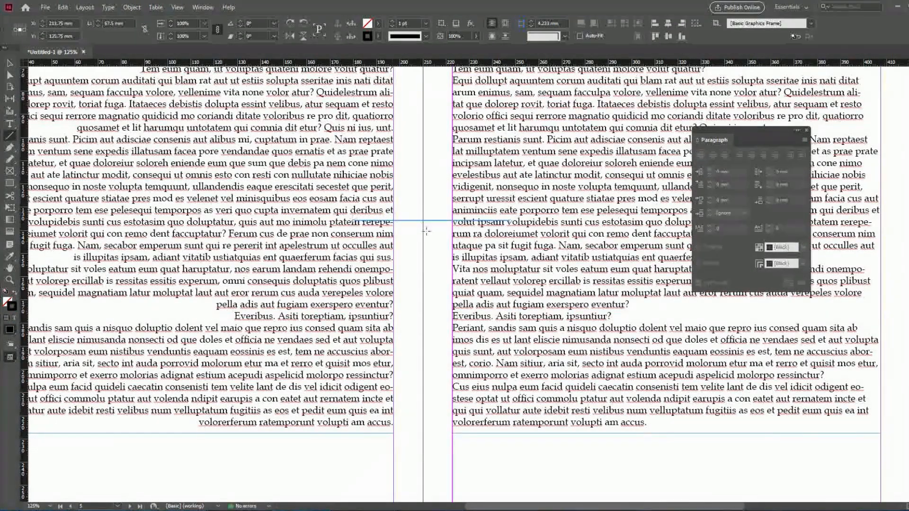
key("v")
key("ctrl+z")
scroll(437, 246, "up", 5)
scroll(436, 246, "down", 3)
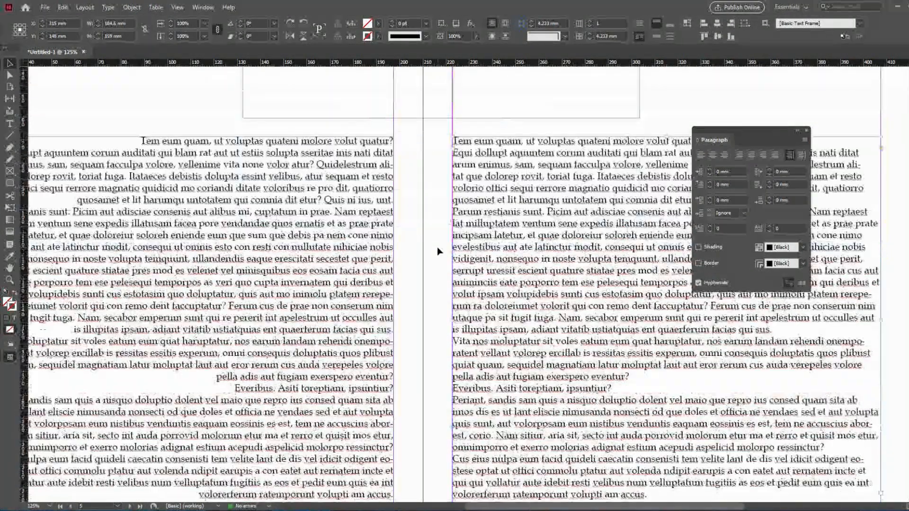
Try moving the right page's text frame further from the spine at the whole-spread view and undo the move.
key("ctrl+minus")
key("ctrl+minus")
key("ctrl+minus")
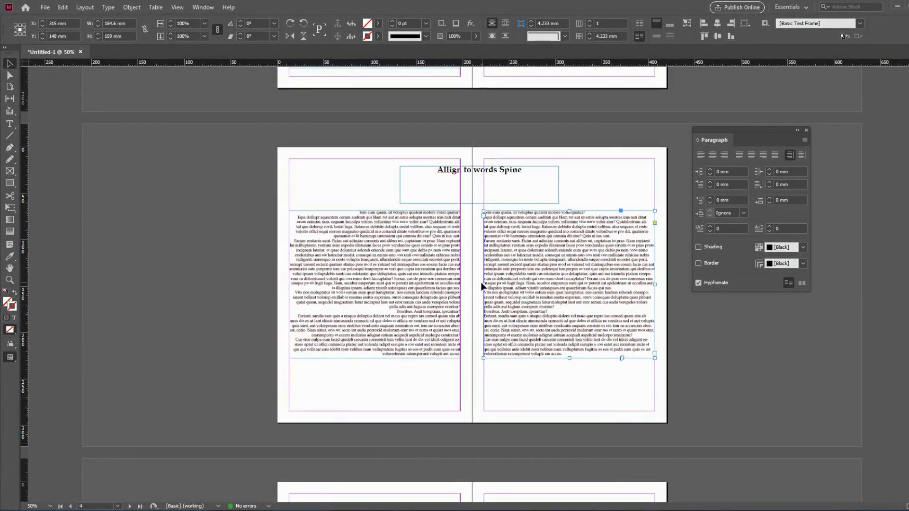
left_click_drag(483, 284, 510, 288)
key("ctrl+z")
Align the body text frames on both pages of the "Allign away from Spine" spread away from the spine.
scroll(509, 290, "down", 6)
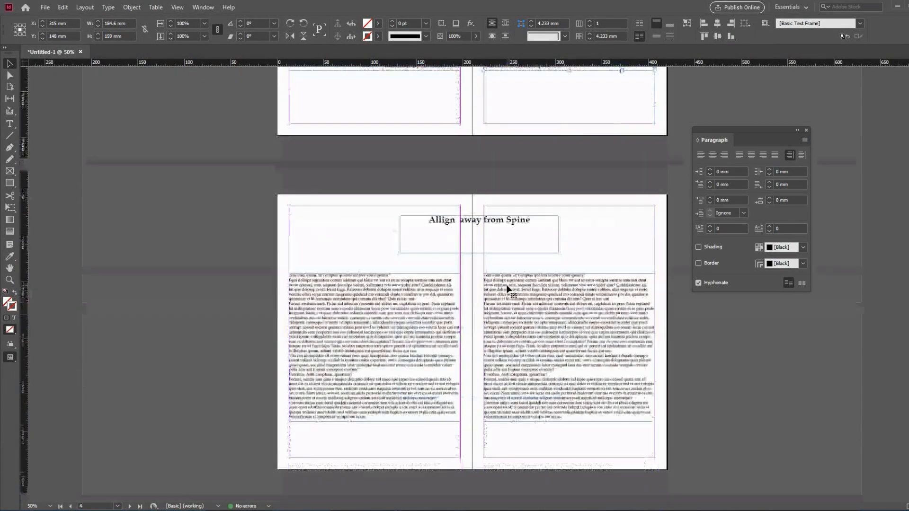
key("ctrl+space")
left_click(490, 243, "ctrl")
left_click(491, 281, "ctrl")
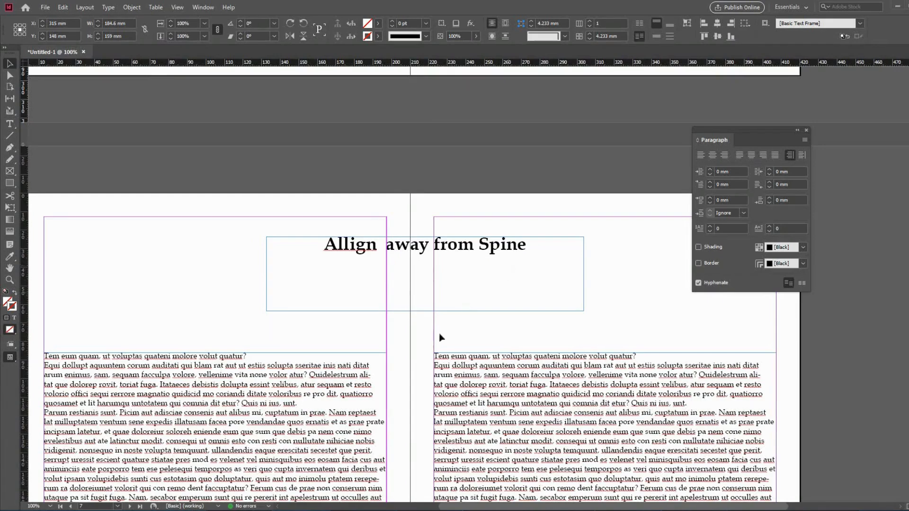
left_click_drag(439, 333, 478, 238)
left_click(376, 304)
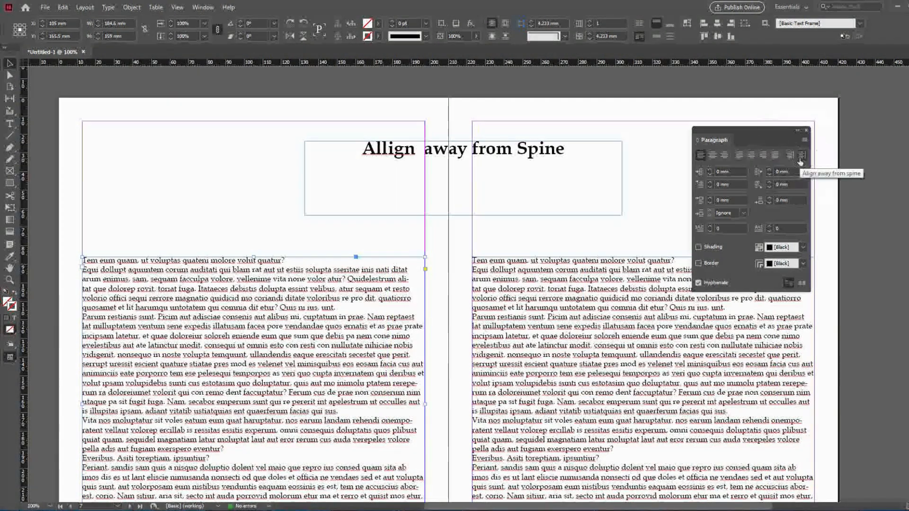
left_click(636, 295)
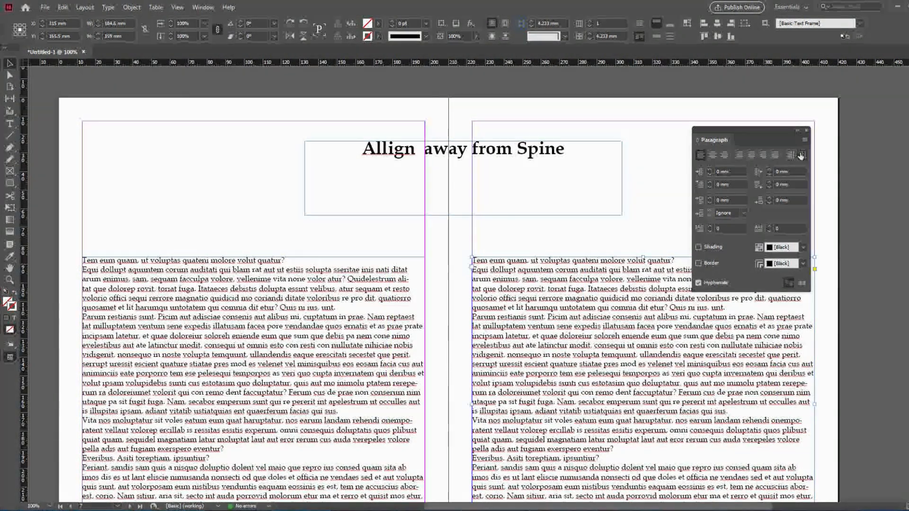
left_click(801, 156)
Swap the spread's body text frames, moving the left-page frame onto the right page and the right-page frame onto the left page.
left_click_drag(583, 357, 523, 299)
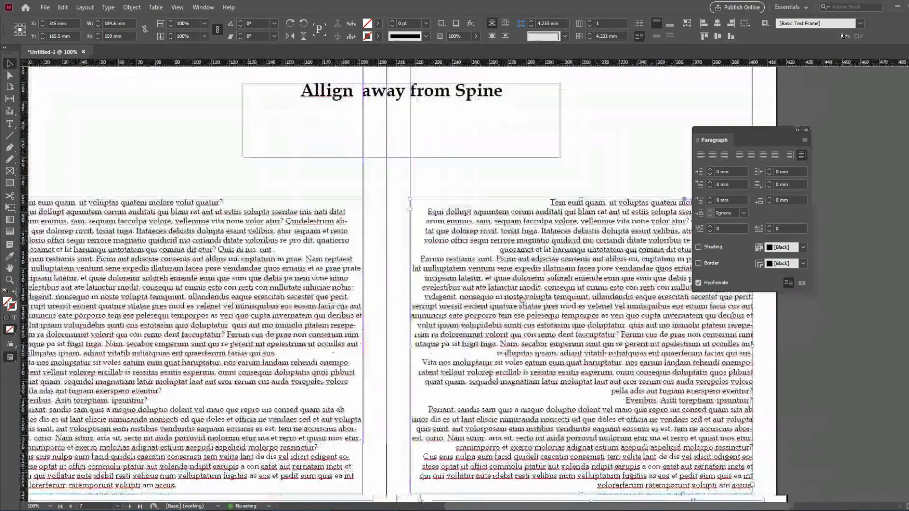
scroll(382, 244, "down", 3)
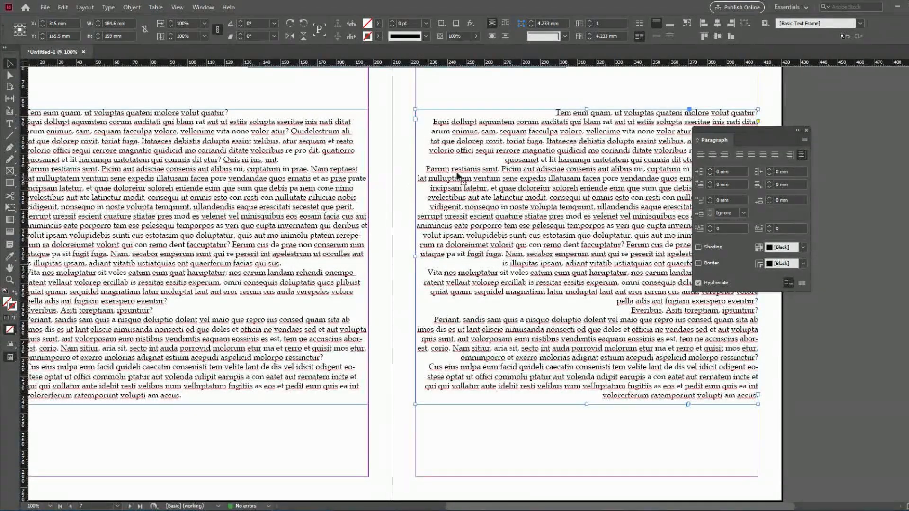
mouse_move(498, 178)
left_mouse_down()
mouse_move(410, 262)
mouse_move(284, 258)
mouse_move(375, 270)
mouse_move(498, 193)
left_mouse_up()
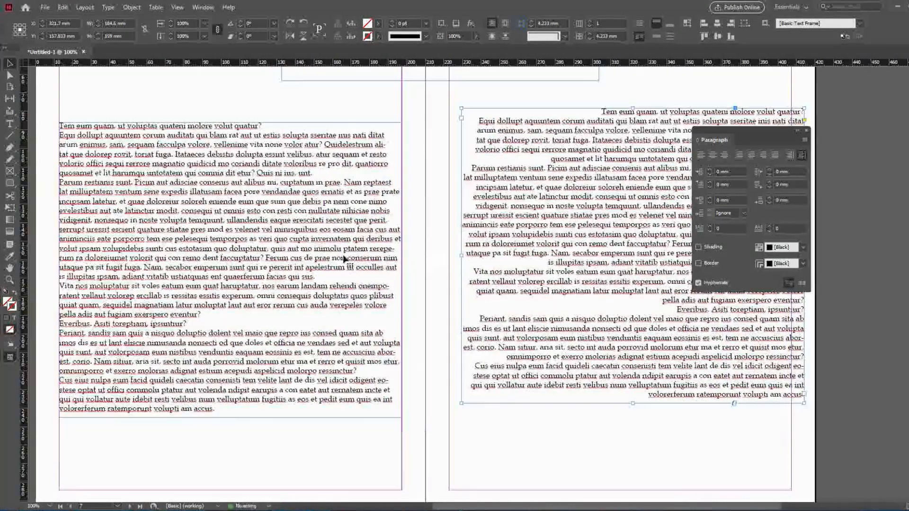
left_click_drag(336, 259, 665, 457)
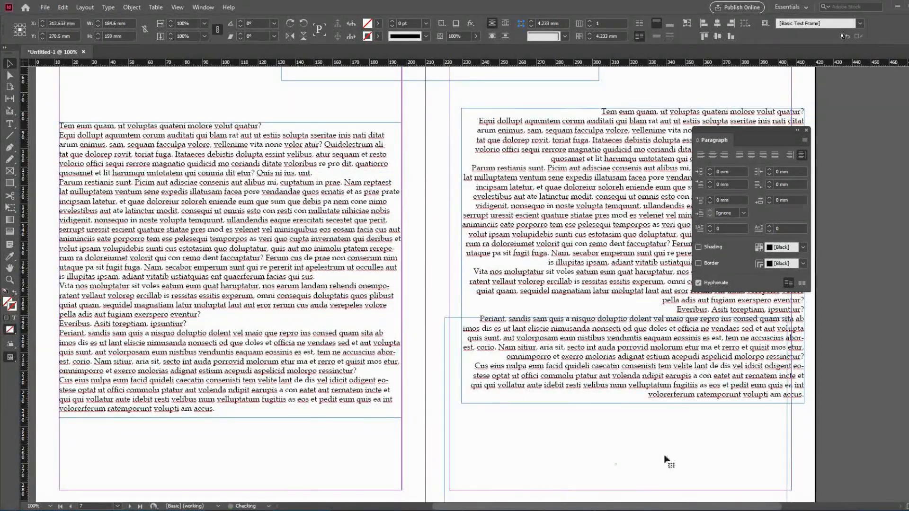
left_click_drag(607, 238, 203, 233)
Move the lower text frame up within the right page's margins and move the left page's frame across the spine to overlap it.
left_click_drag(548, 367, 549, 178)
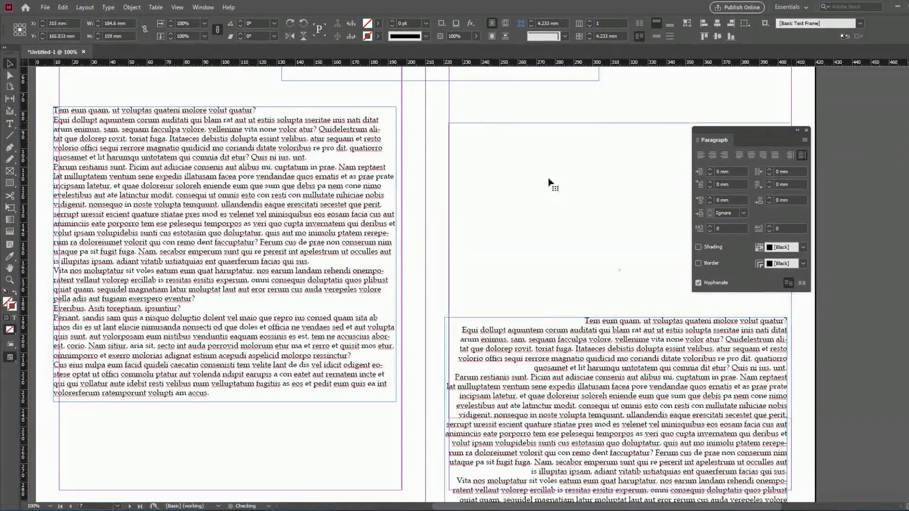
left_click_drag(324, 199, 642, 199)
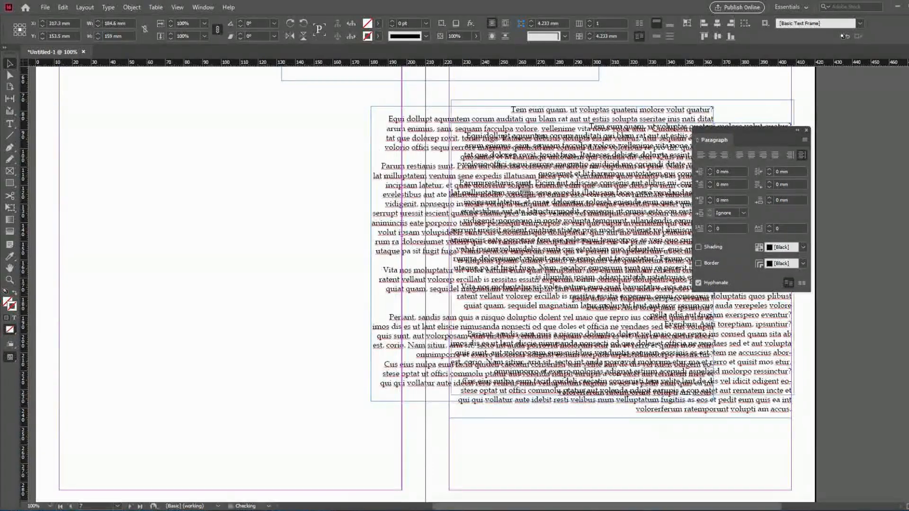
key("ctrl+minus")
key("ctrl+minus")
key("ctrl+minus")
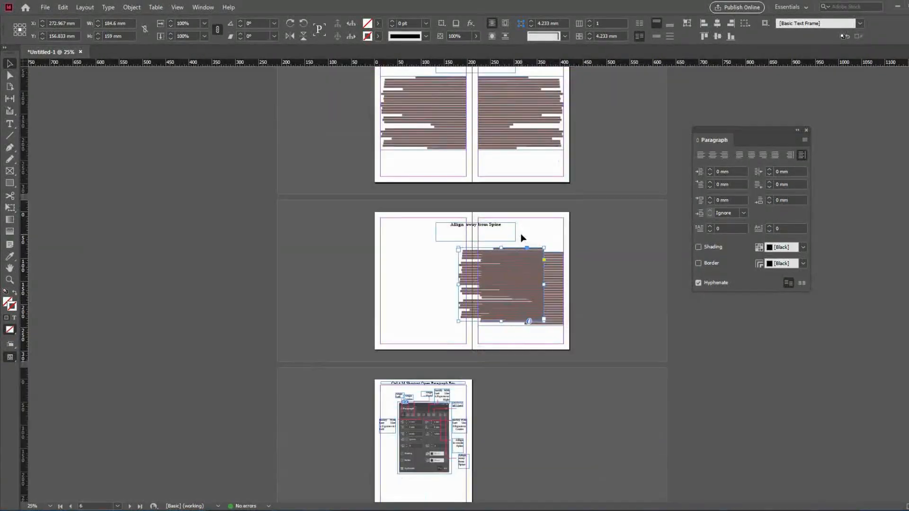
key("ctrl+space")
left_click_drag(353, 213, 644, 403)
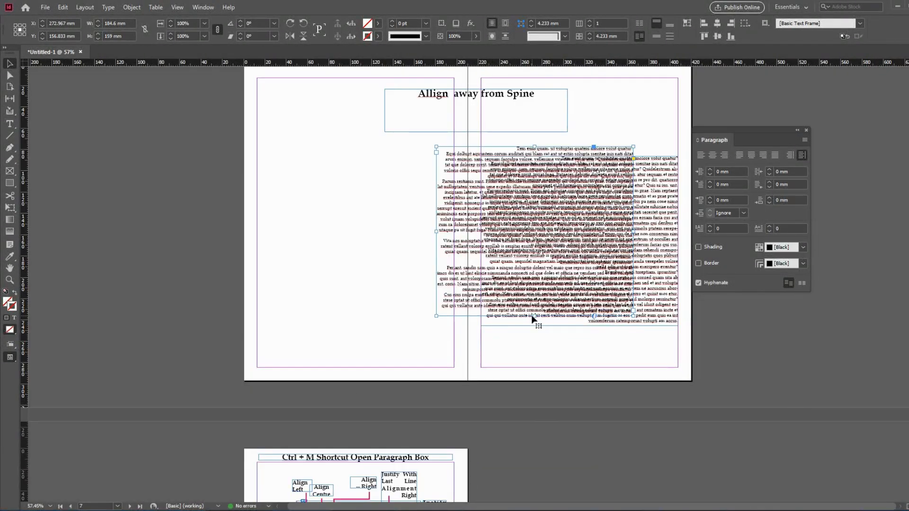
Shorten the two overlapping body text frames to about 90 mm and 98 mm high and place one beneath the other on the right page.
left_click_drag(535, 316, 536, 243)
left_click(623, 321)
left_click_drag(580, 326, 591, 261)
left_click_drag(630, 239, 616, 333)
Move both body text frames onto the left page, return the upper one to the right page, and raise the remaining frame beside it.
left_click_drag(572, 214, 392, 215)
left_click_drag(547, 312, 342, 311)
left_click_drag(356, 211, 589, 225)
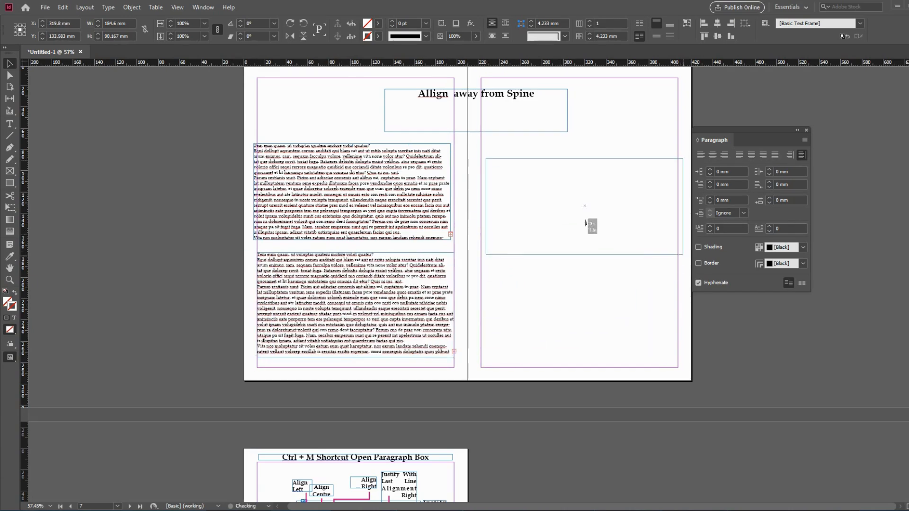
left_click_drag(413, 309, 433, 208)
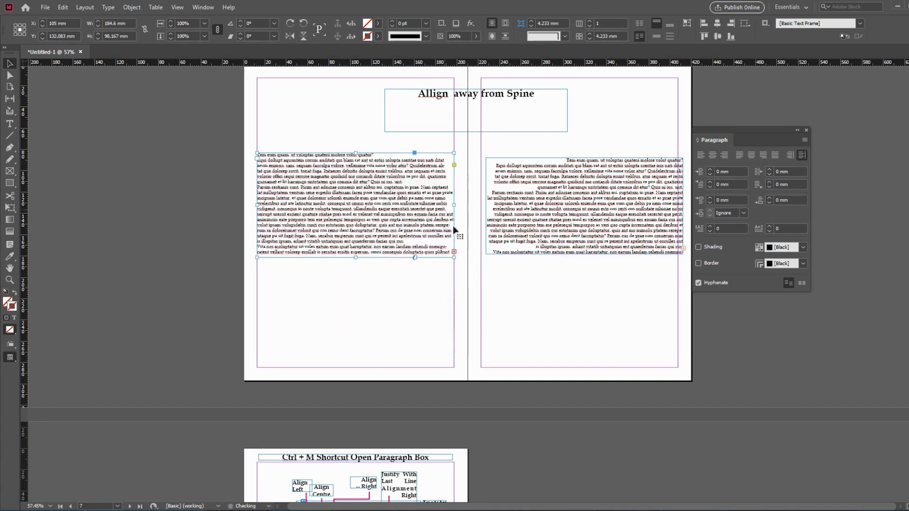
On the "Allign to words Spine" spread, shorten the right page's text frame to about 96.5 mm and the left page's to about 65.5 mm.
scroll(551, 237, "up", 8)
left_click(553, 192)
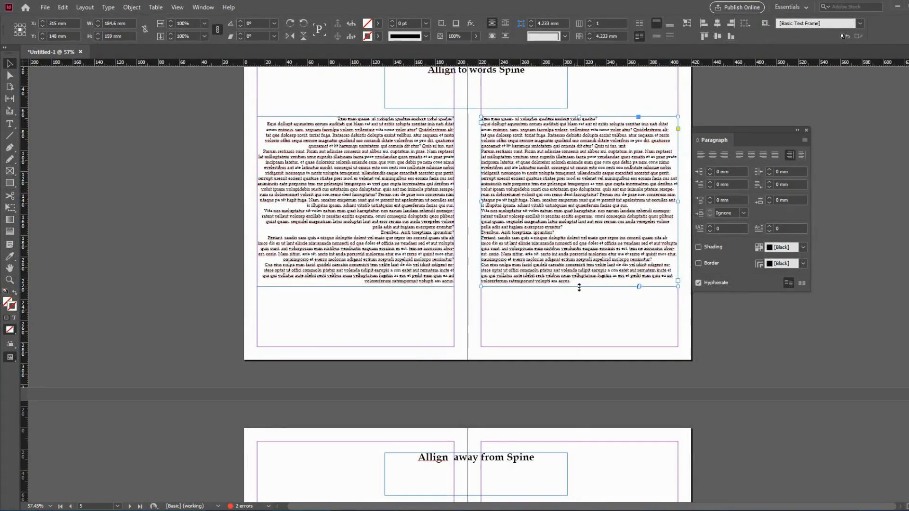
left_click_drag(579, 286, 575, 219)
left_click(398, 273)
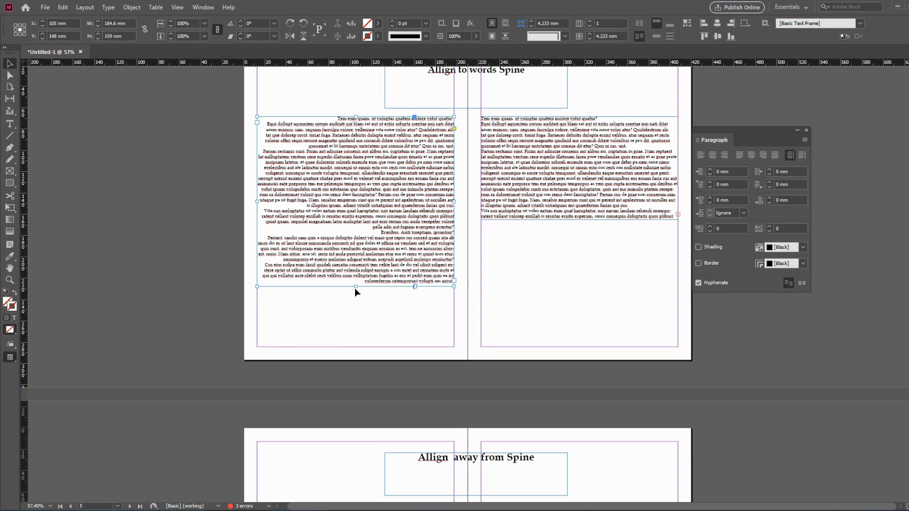
left_click_drag(356, 286, 368, 188)
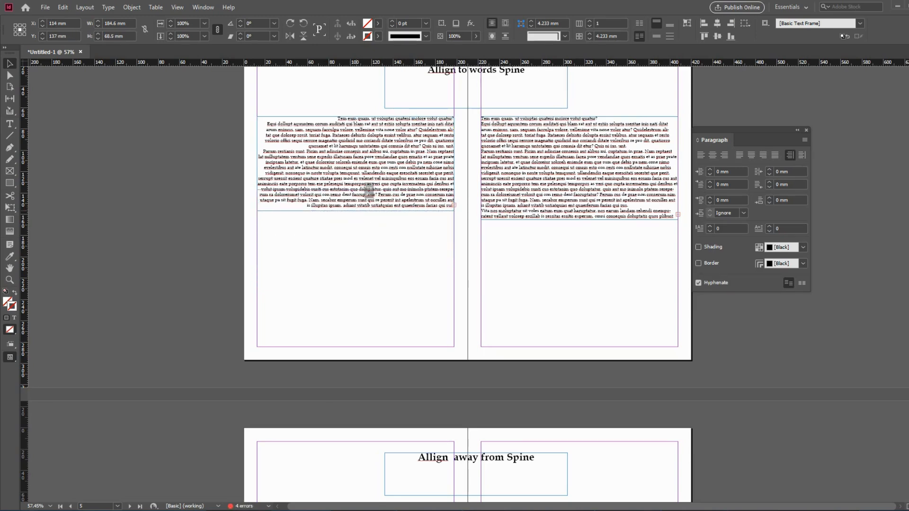
Lower the taller text frame on the right page, move the left page's frame above it, and move the taller frame onto the left page.
left_click_drag(572, 180, 568, 282)
left_click_drag(408, 178, 606, 182)
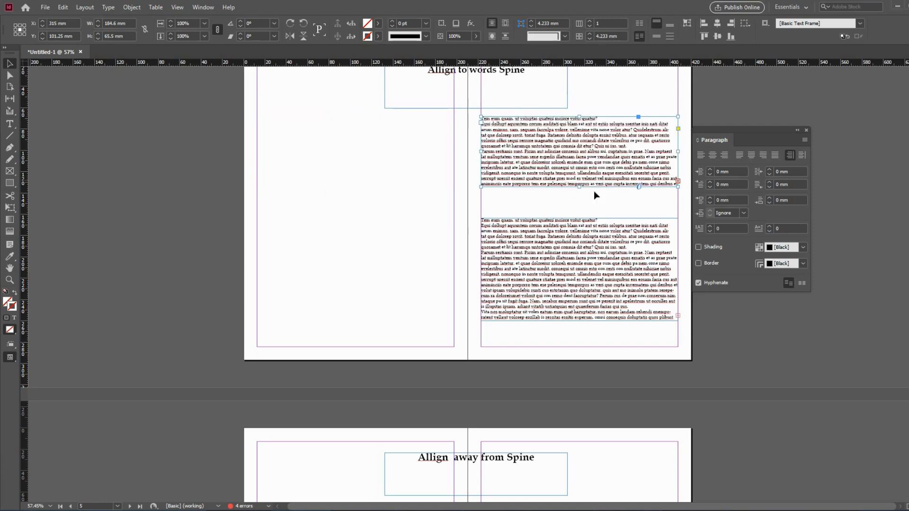
left_click(541, 246)
left_click_drag(497, 255, 370, 256)
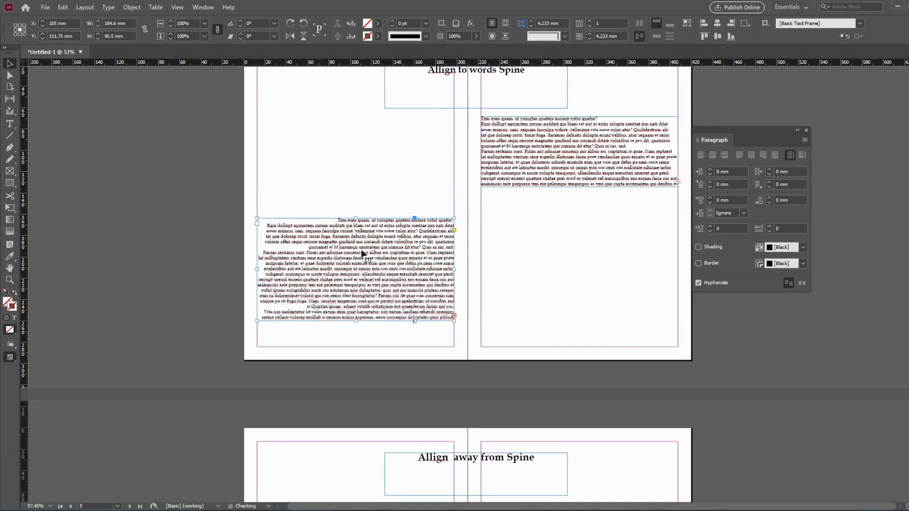
left_click(498, 220)
Compare the text alignment on the "Allign to words Spine" and "Allign away from Spine" spreads with their Paragraph options.
scroll(516, 230, "up", 3)
scroll(515, 232, "down", 8)
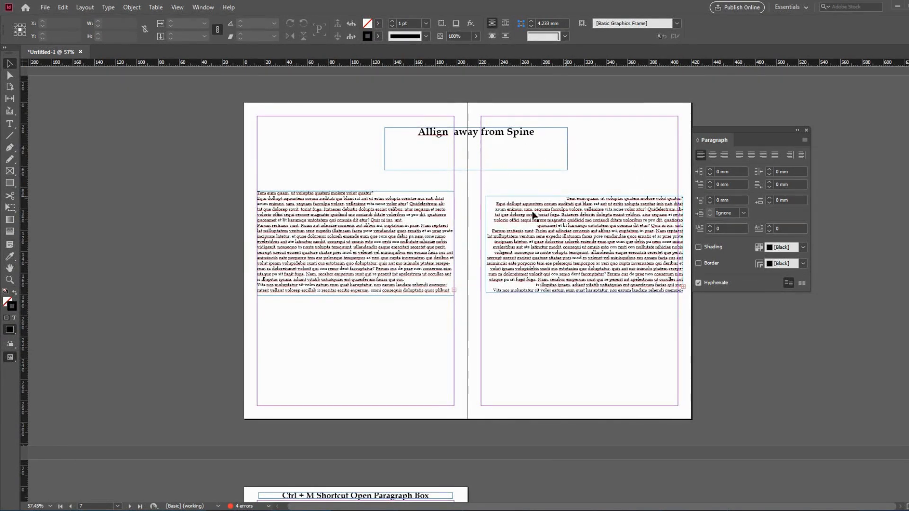
scroll(600, 260, "up", 8)
left_click(803, 159)
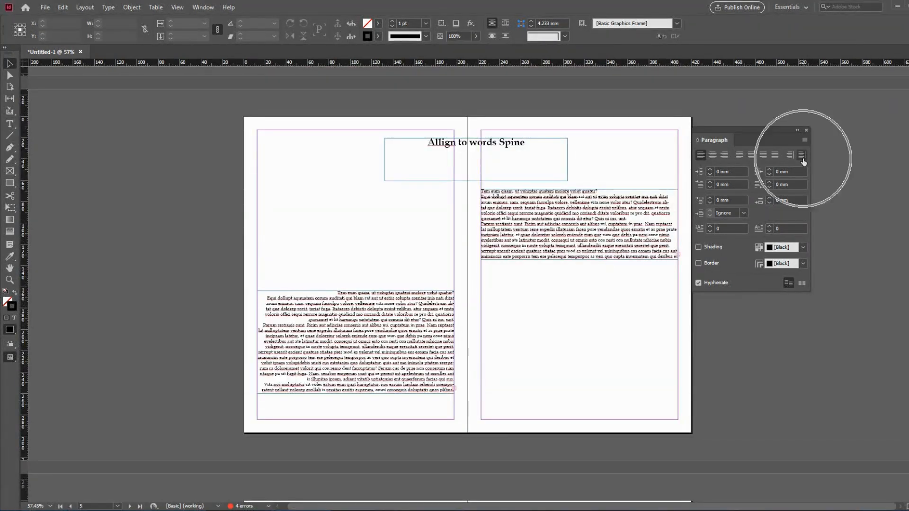
left_click(494, 144)
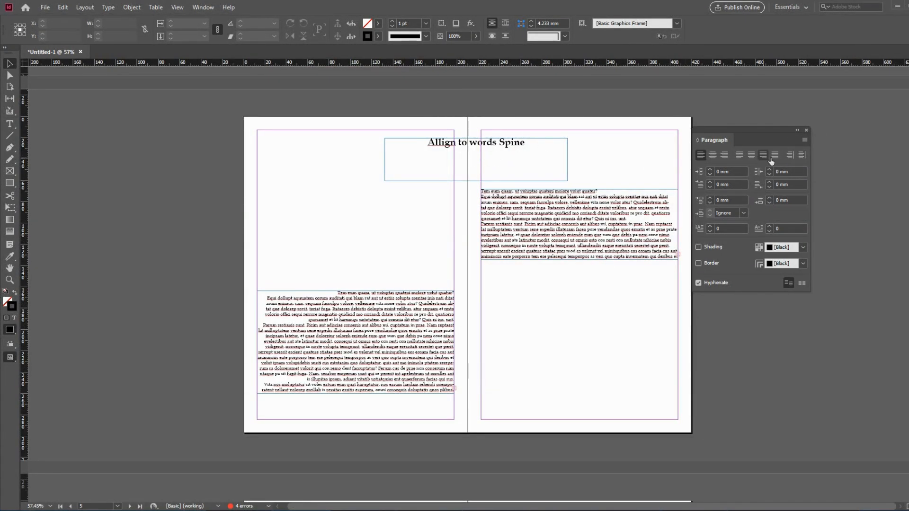
scroll(458, 269, "down", 6)
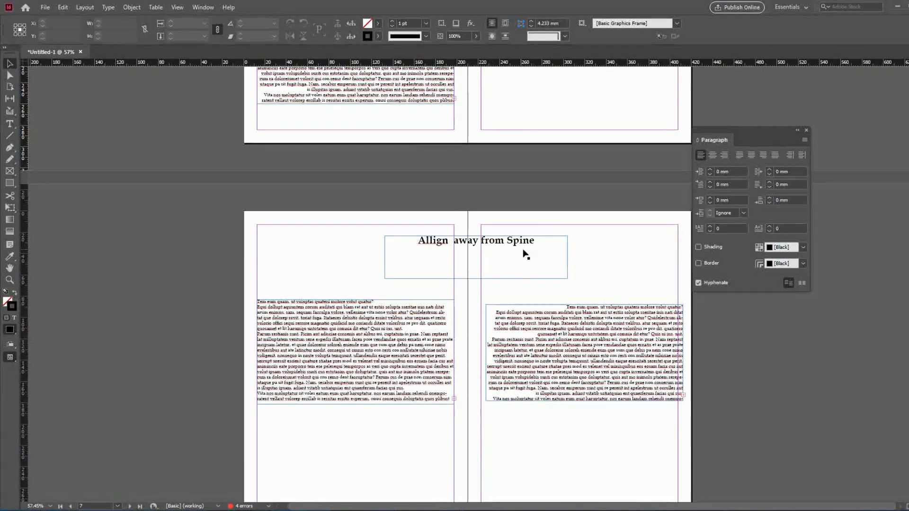
left_click(796, 159)
View the "Ctrl + M Shortcut Open Paragraph Box" page with the labelled alignment options in presentation mode.
scroll(577, 249, "down", 7)
left_click_drag(213, 141, 523, 440)
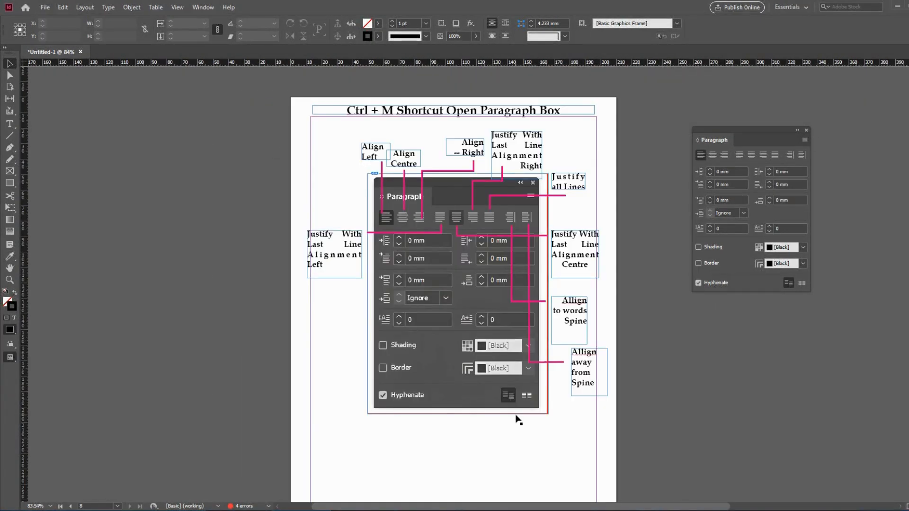
key("shift+w")
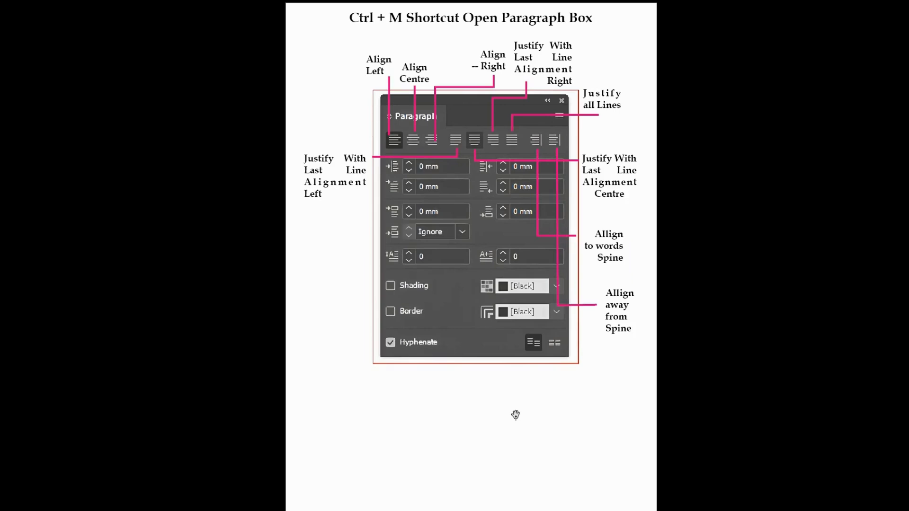
key("Escape")
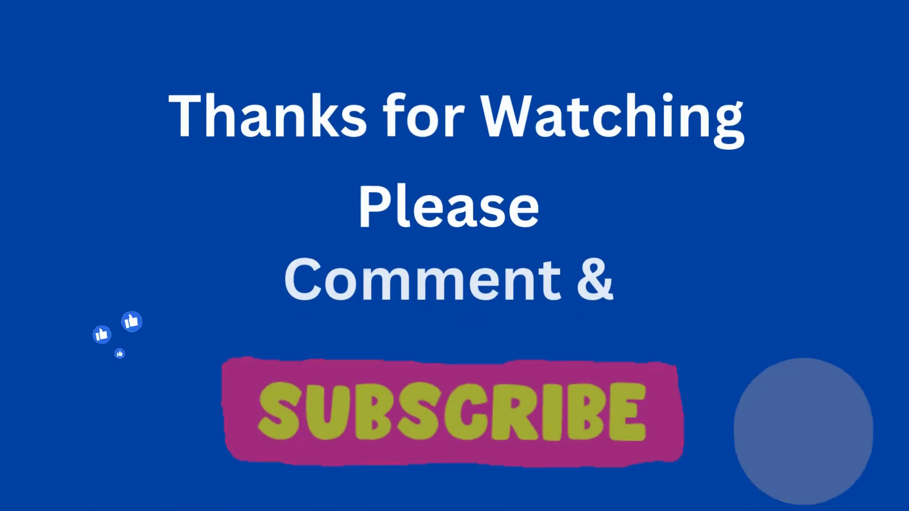